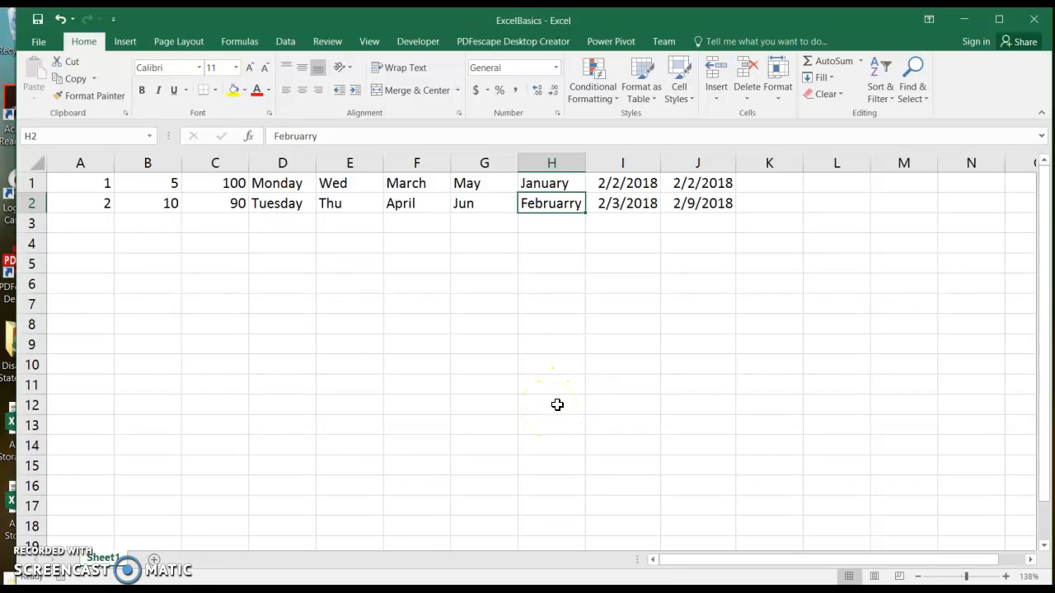
# Step: Rename the Sheet1 worksheet tab to 'Series'
pyautogui.rightClick(113, 558)
pyautogui.click(206, 418)
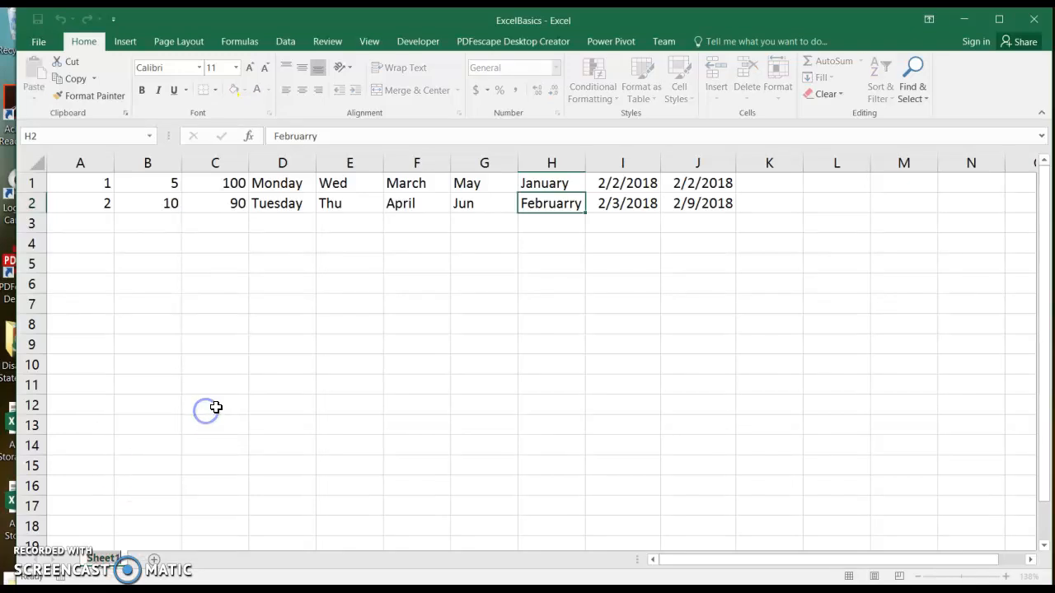
pyautogui.write('Series')
pyautogui.press('Return')
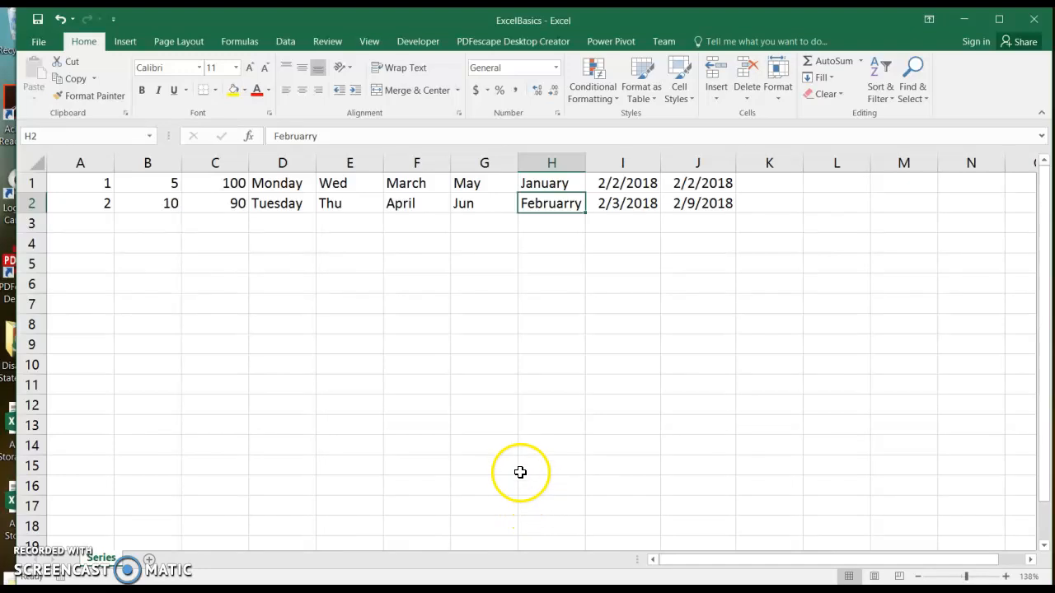
pyautogui.moveTo(84, 178); pyautogui.dragTo(80, 197)
pyautogui.moveTo(148, 183); pyautogui.dragTo(146, 204)
pyautogui.moveTo(221, 186); pyautogui.dragTo(228, 205)
pyautogui.moveTo(296, 180); pyautogui.dragTo(360, 203)
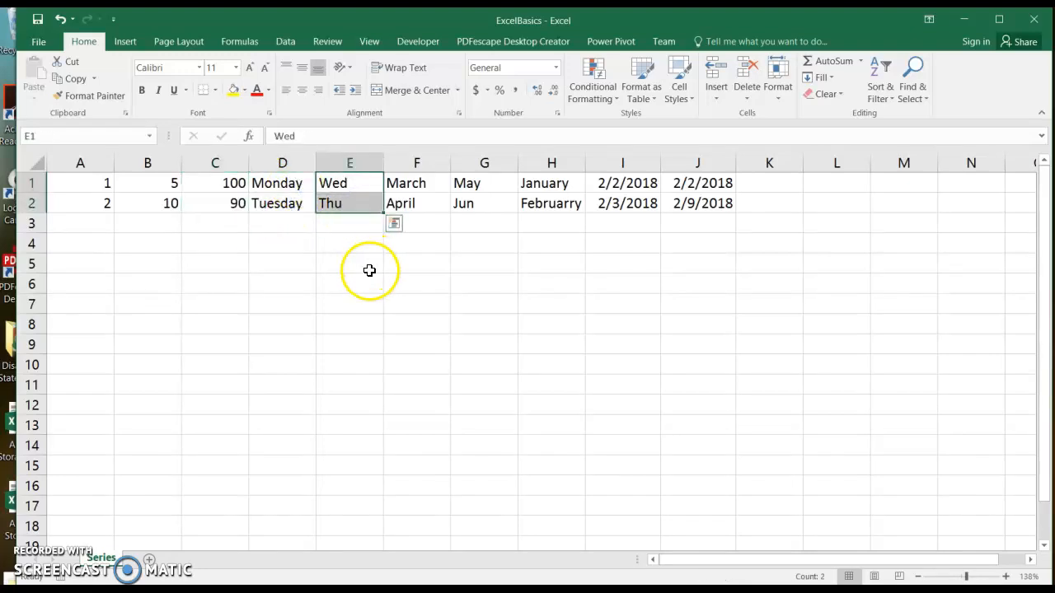
pyautogui.moveTo(404, 181); pyautogui.dragTo(490, 203)
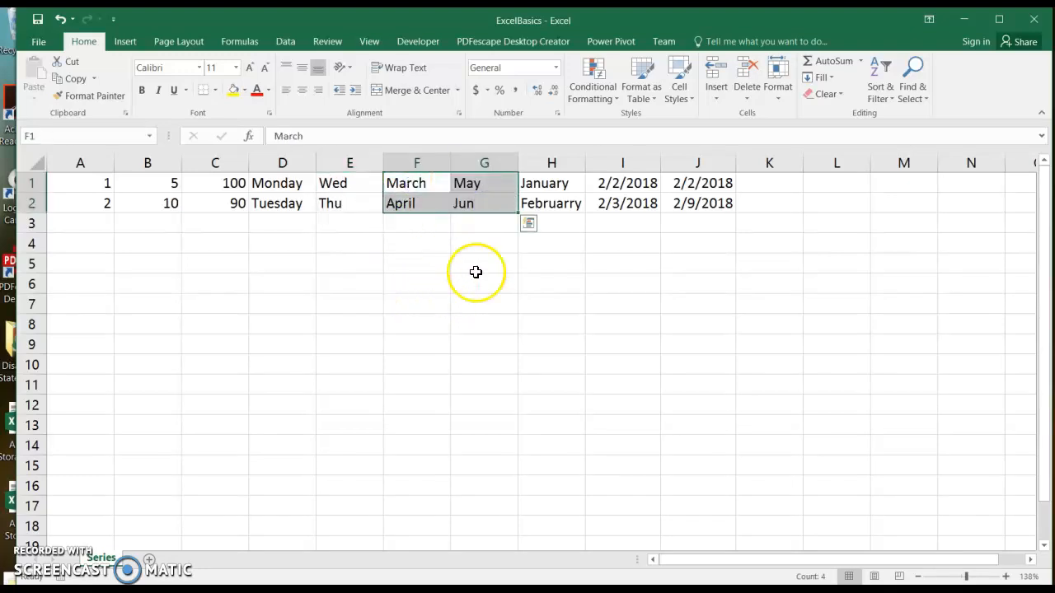
pyautogui.click(616, 182)
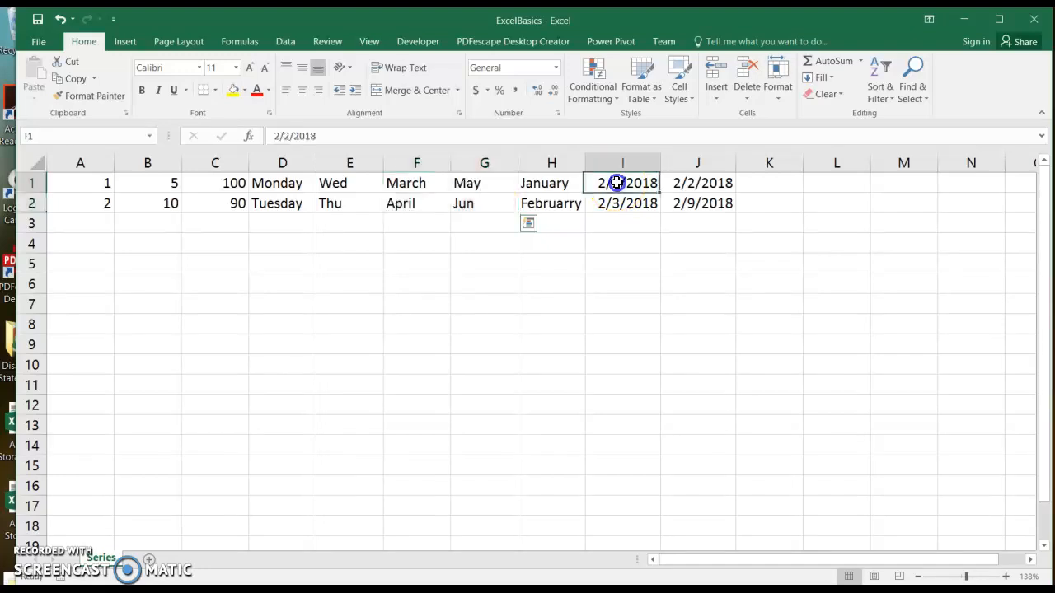
pyautogui.click(618, 205)
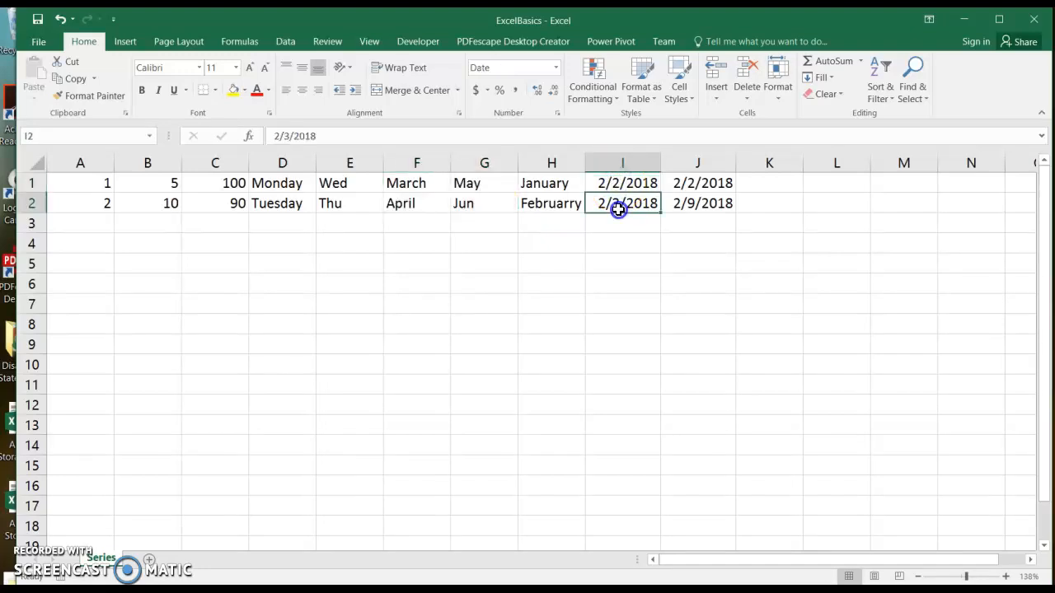
pyautogui.click(704, 182)
pyautogui.click(706, 205)
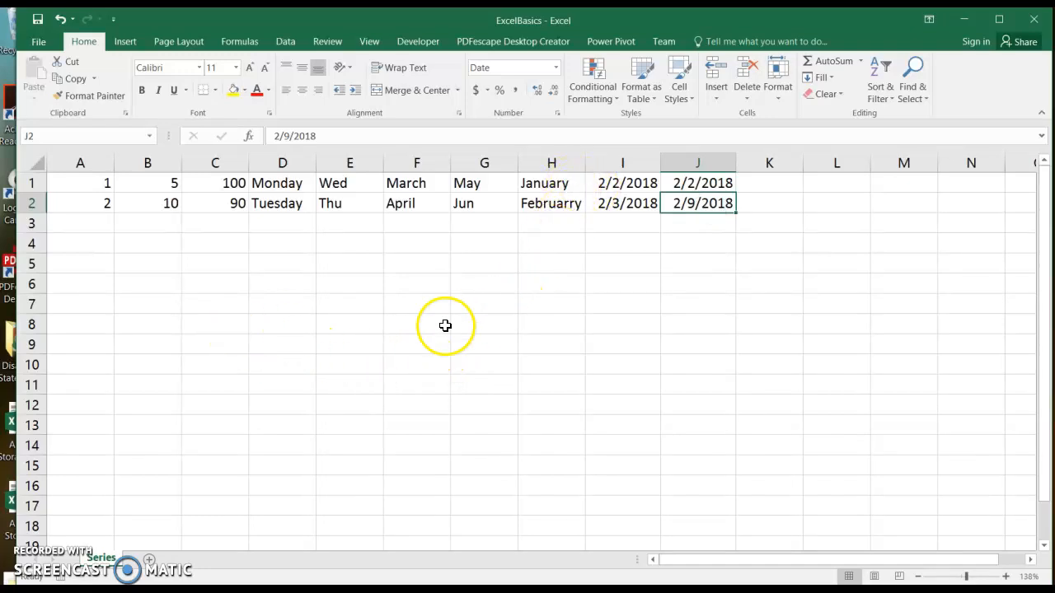
# Step: Fill the 1, 2 series in column A down to row 20
pyautogui.click(63, 182)
pyautogui.moveTo(63, 182); pyautogui.dragTo(116, 516)
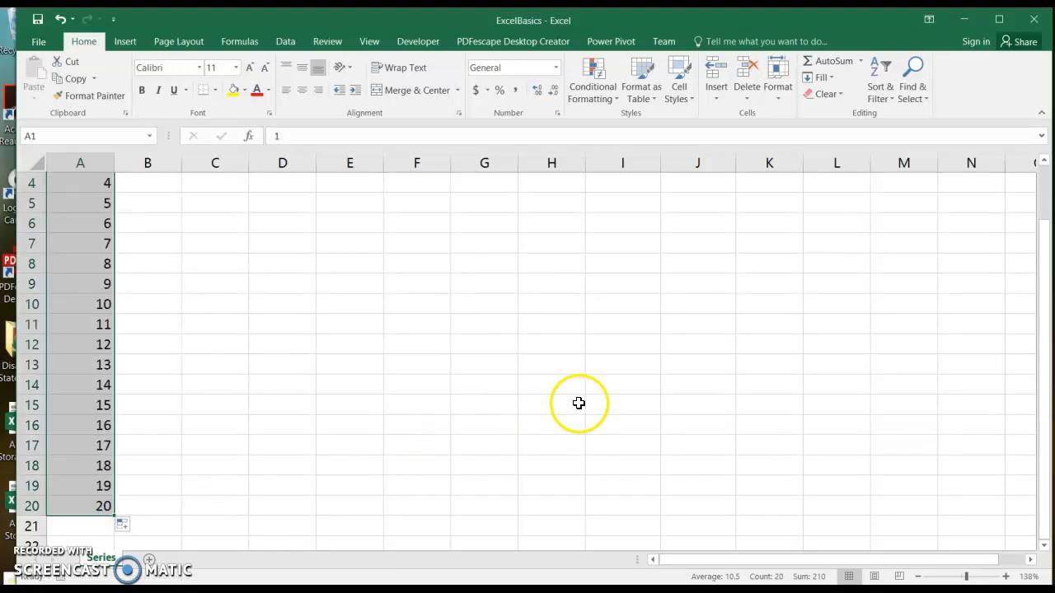
pyautogui.moveTo(1040, 309); pyautogui.dragTo(1025, 198)
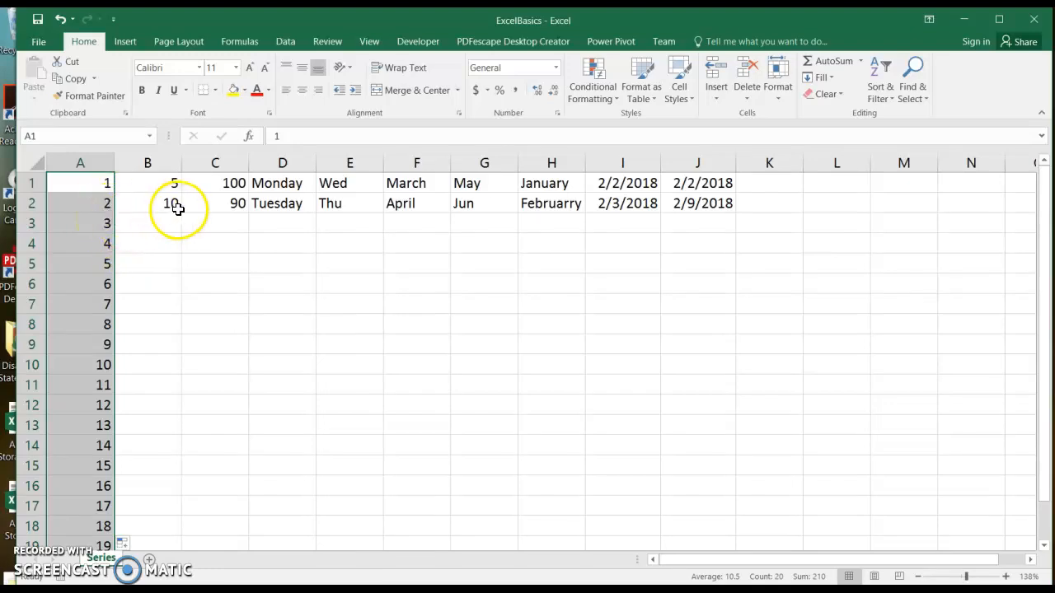
# Step: AutoFill the starter values in columns B through J down to row 20, then check the weekday and month series
pyautogui.moveTo(151, 181); pyautogui.dragTo(760, 521)
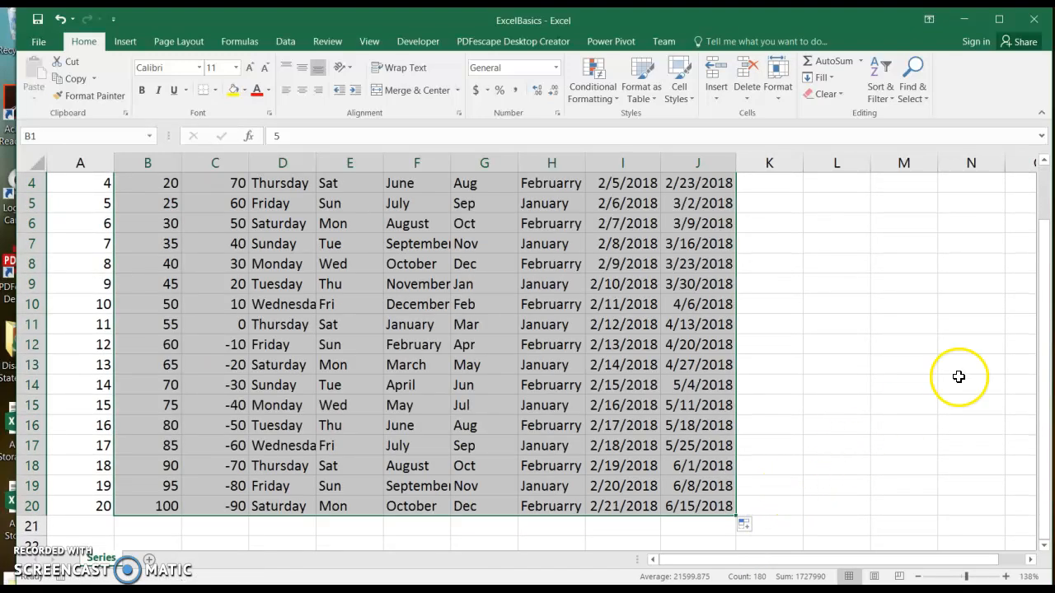
pyautogui.moveTo(1040, 296); pyautogui.dragTo(971, 123)
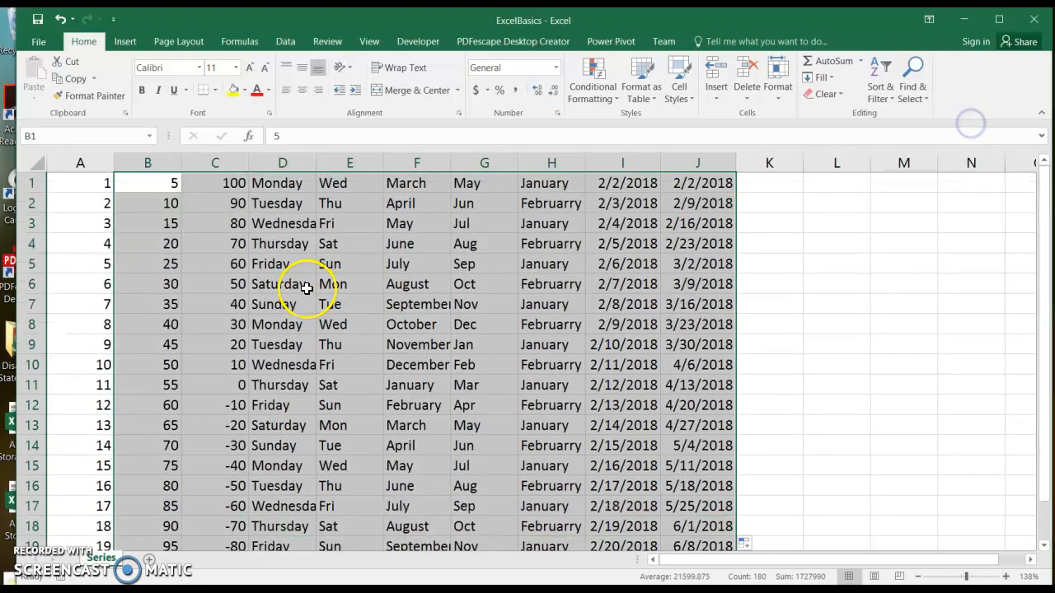
pyautogui.click(336, 204)
pyautogui.click(404, 224)
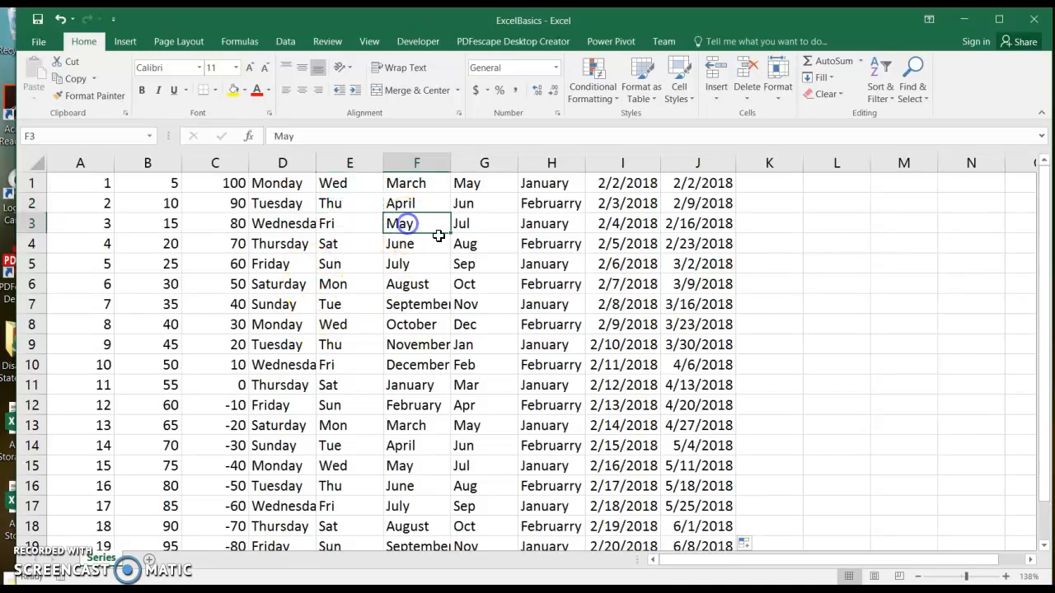
pyautogui.click(478, 242)
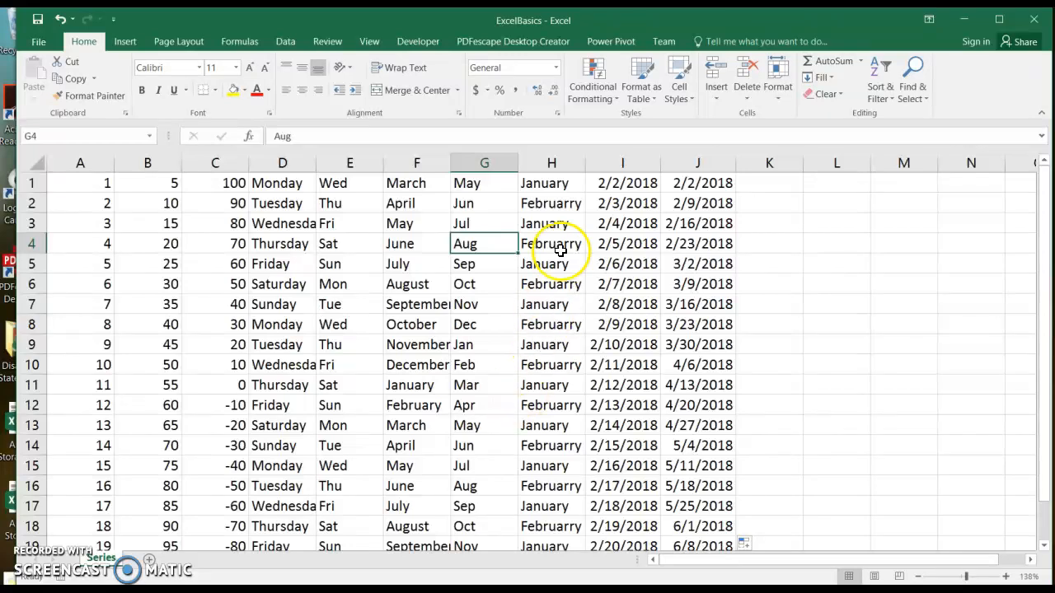
pyautogui.click(563, 181)
pyautogui.click(568, 206)
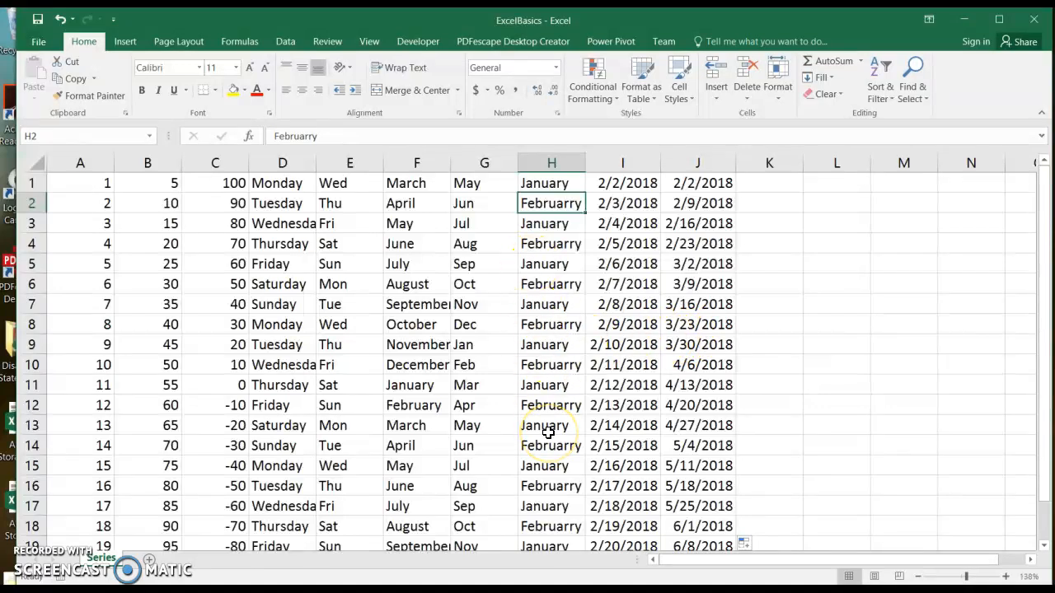
# Step: Apply the Long Date format to columns I and J and AutoFit their width
pyautogui.moveTo(621, 160); pyautogui.dragTo(691, 155)
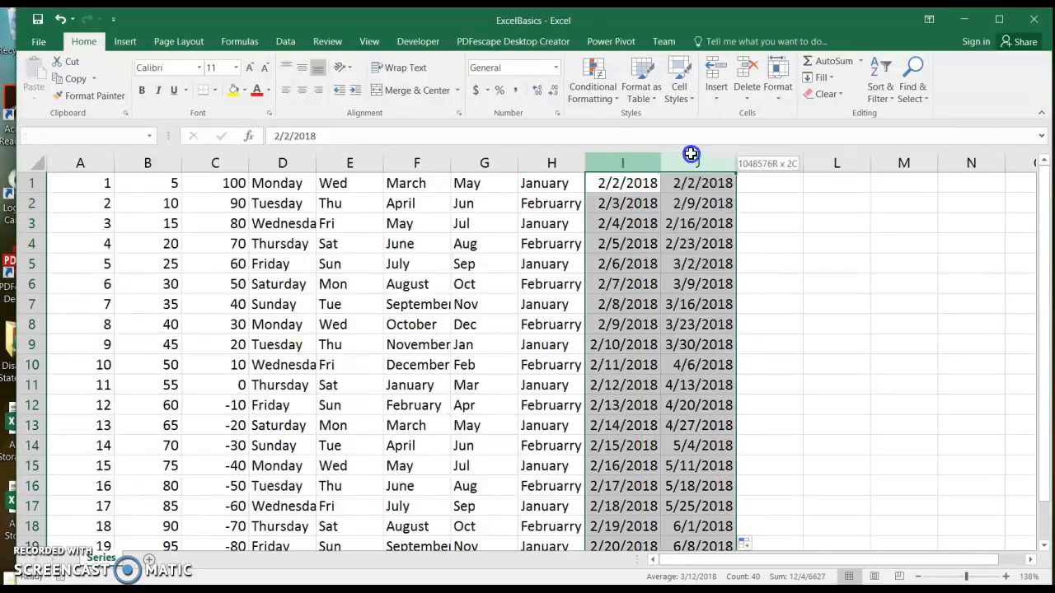
pyautogui.click(556, 68)
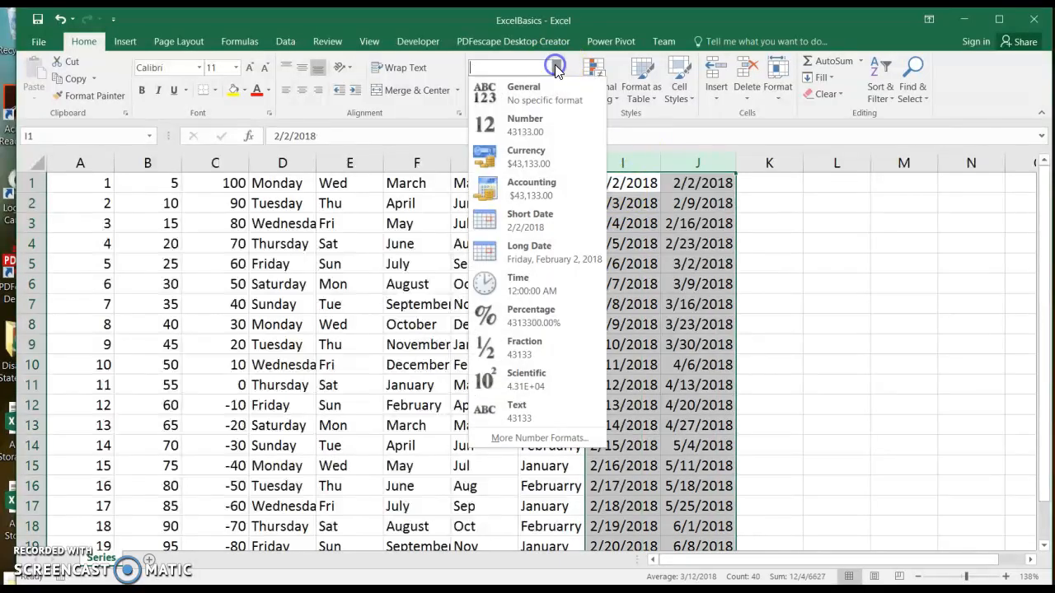
pyautogui.click(568, 250)
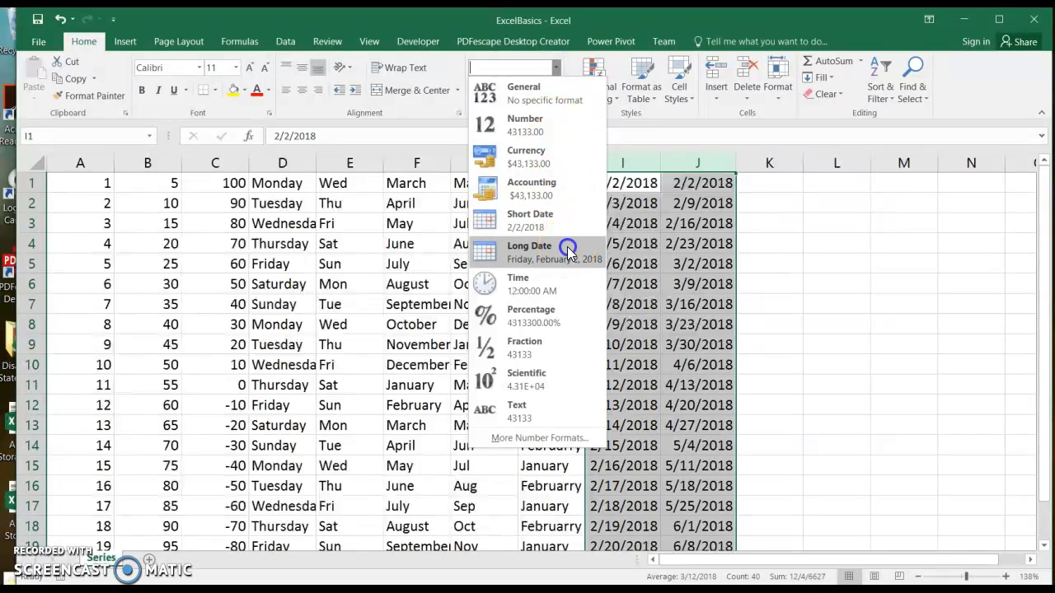
pyautogui.doubleClick(661, 162)
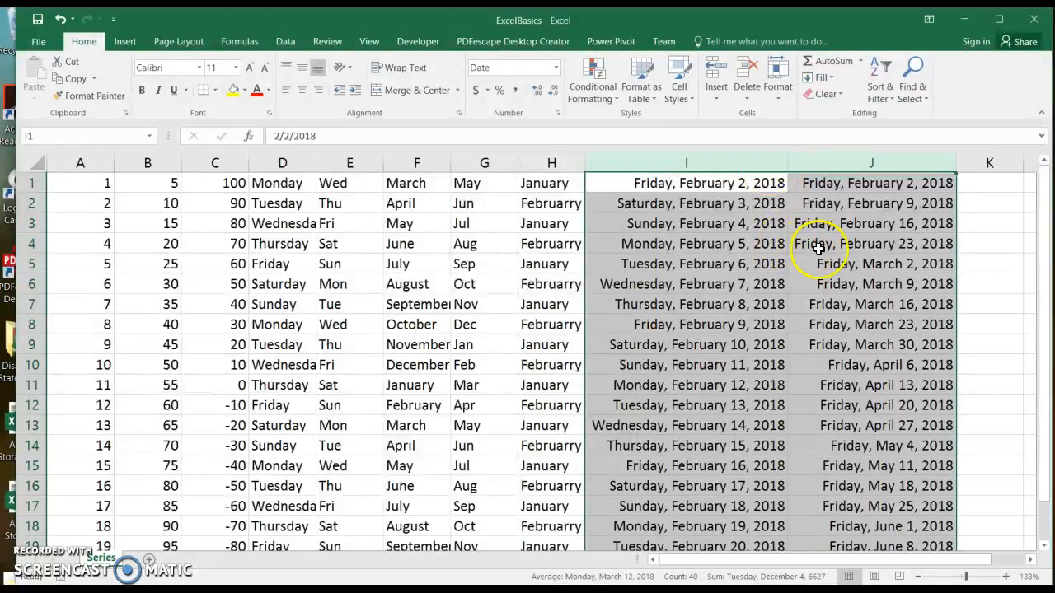
pyautogui.click(987, 364)
# Step: Review the daily and weekly dates in columns I and J, then select numbers 1–20 in column A
pyautogui.click(650, 178)
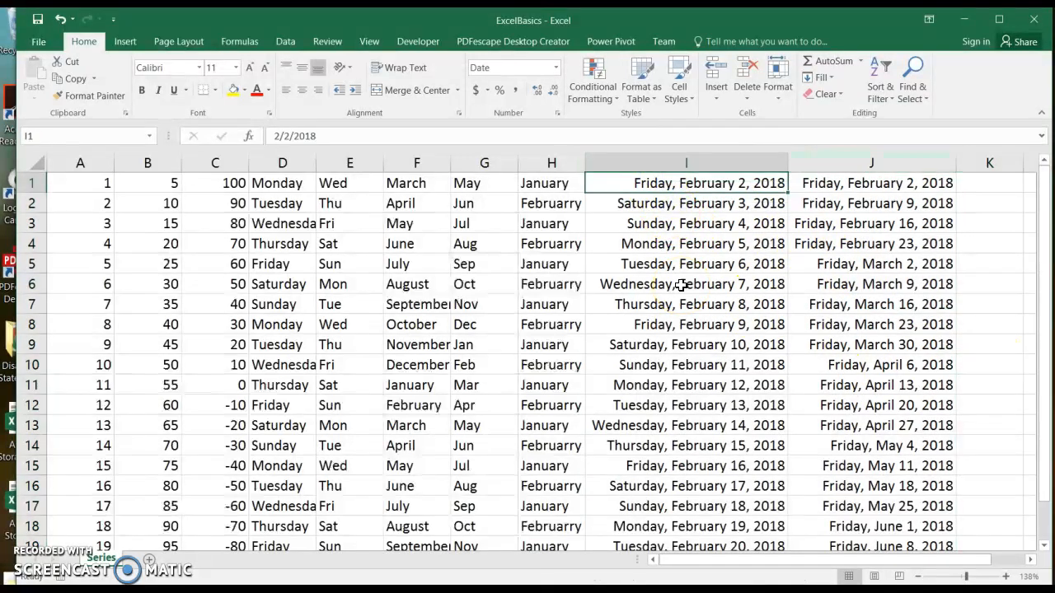
pyautogui.press('Down')
pyautogui.press('Down')
pyautogui.press('Down')
pyautogui.press('Down')
pyautogui.press('Down')
pyautogui.press('Down')
pyautogui.press('Down')
pyautogui.press('Down')
pyautogui.press('Down')
pyautogui.press('Down')
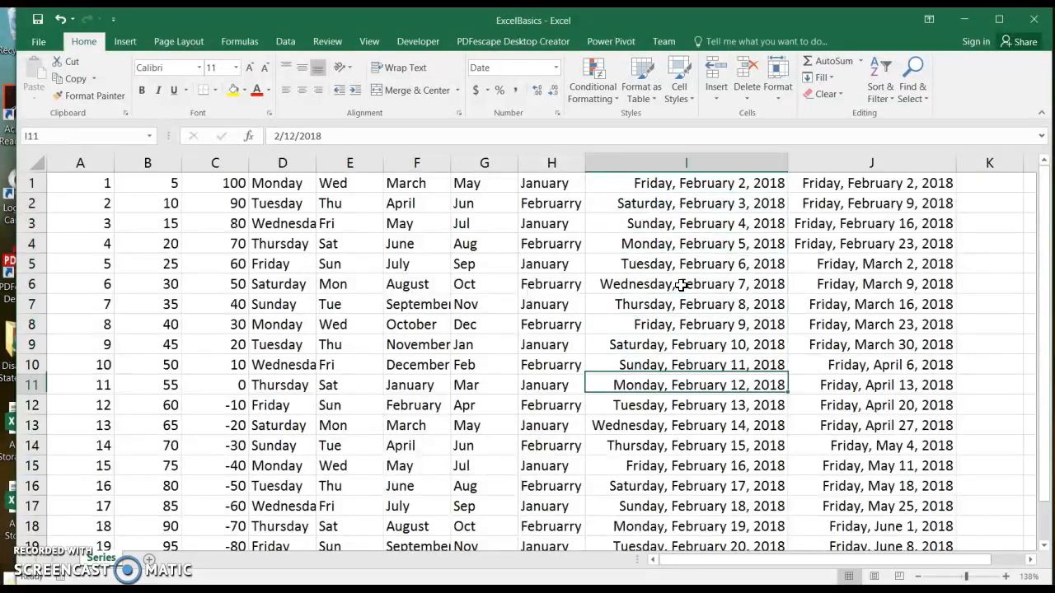
pyautogui.press('Down')
pyautogui.press('Down')
pyautogui.press('Down')
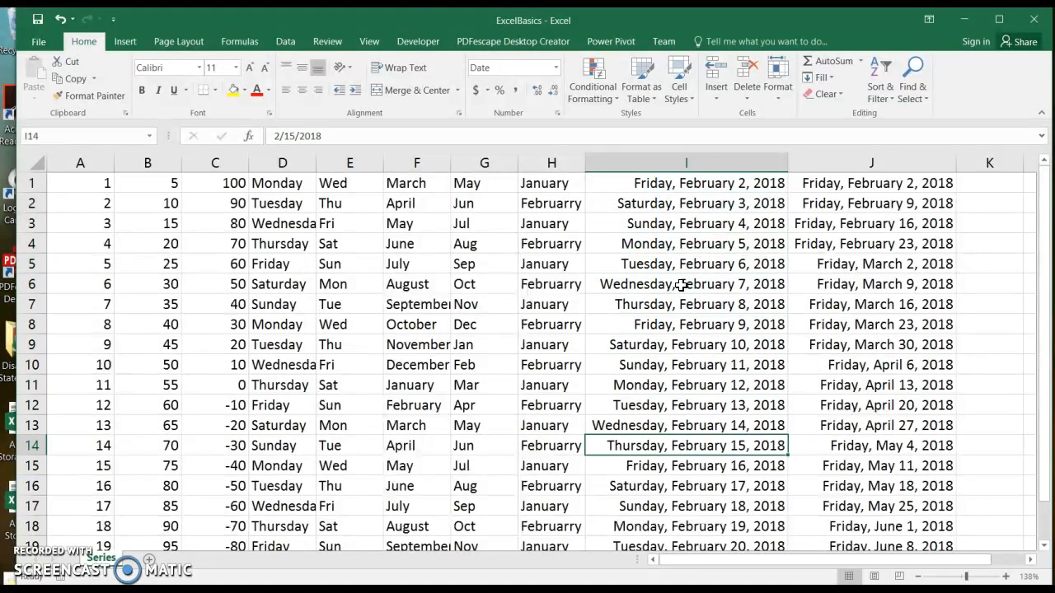
pyautogui.click(854, 184)
pyautogui.press('Down')
pyautogui.press('Down')
pyautogui.press('Down')
pyautogui.press('Down')
pyautogui.press('Down')
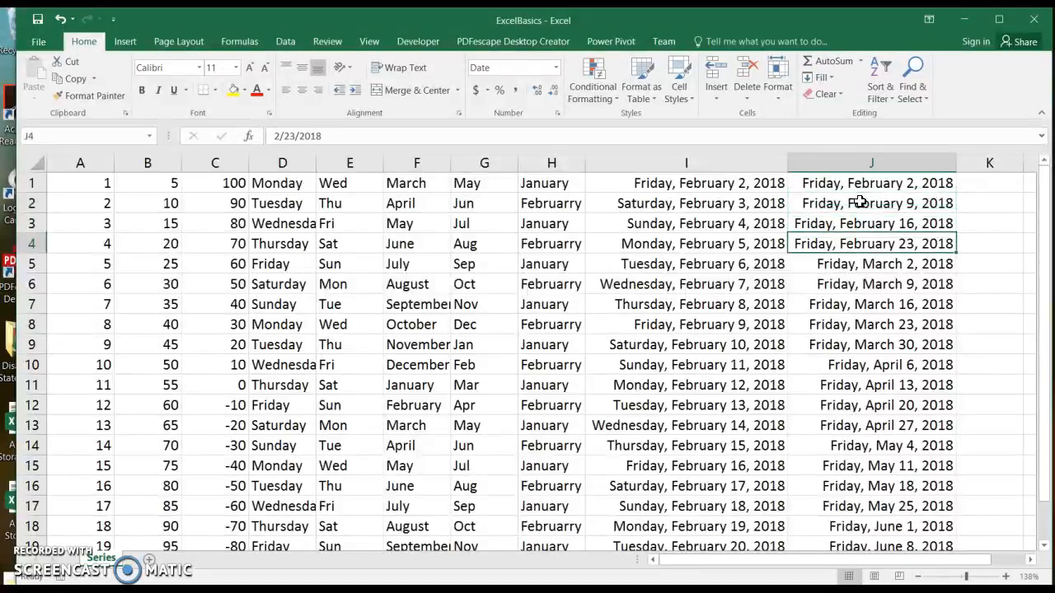
pyautogui.moveTo(1044, 237); pyautogui.dragTo(1041, 187)
pyautogui.moveTo(85, 183); pyautogui.dragTo(93, 519)
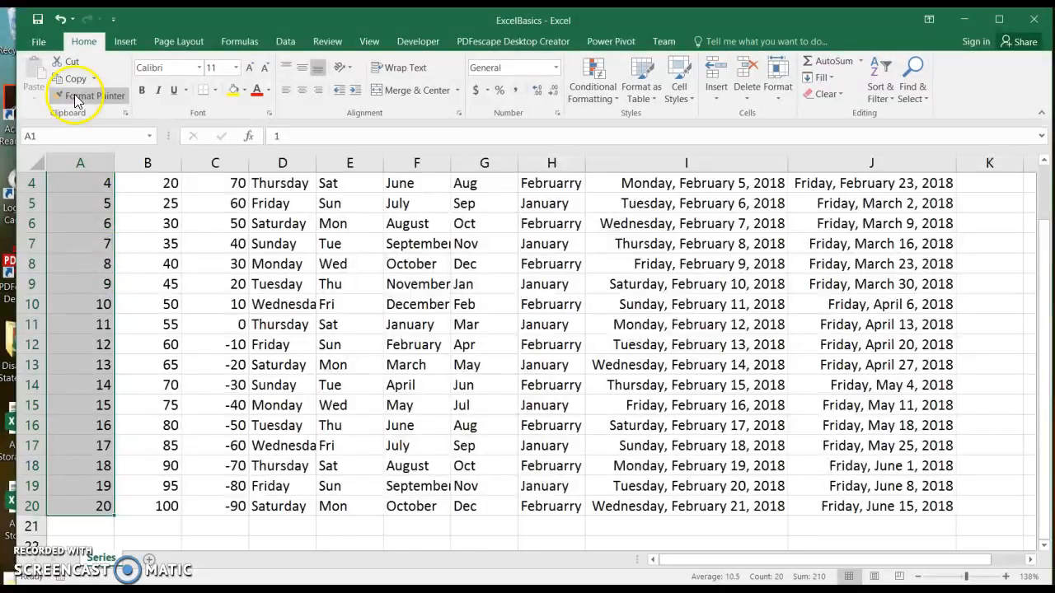
# Step: Copy the column A numbers and Paste Special with Transpose at A24 so they run across row 24
pyautogui.click(72, 78)
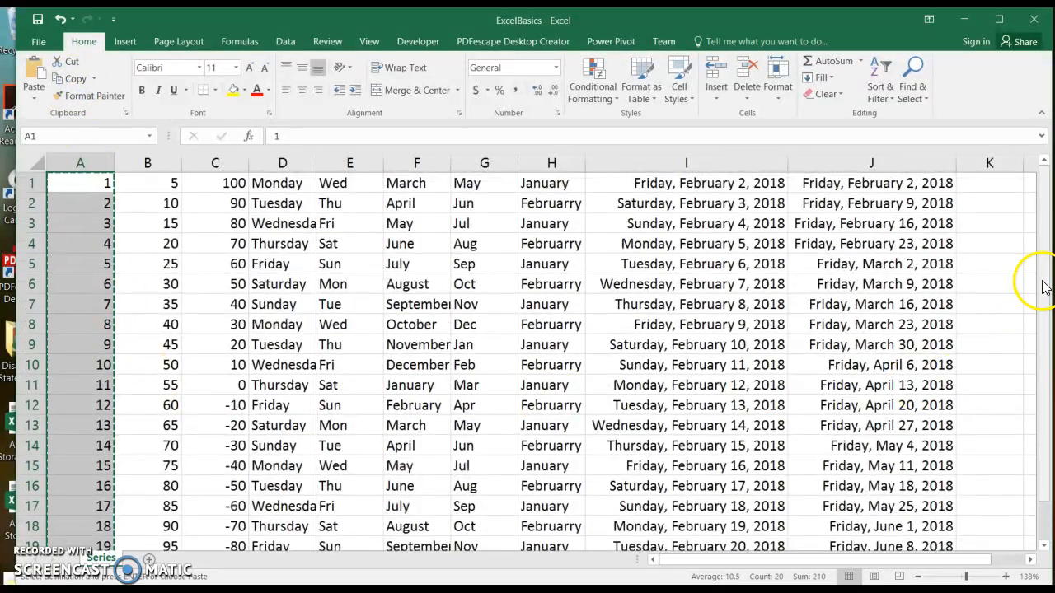
pyautogui.moveTo(1040, 283); pyautogui.dragTo(1043, 431)
pyautogui.click(93, 541)
pyautogui.press('Down')
pyautogui.press('Down')
pyautogui.press('Down')
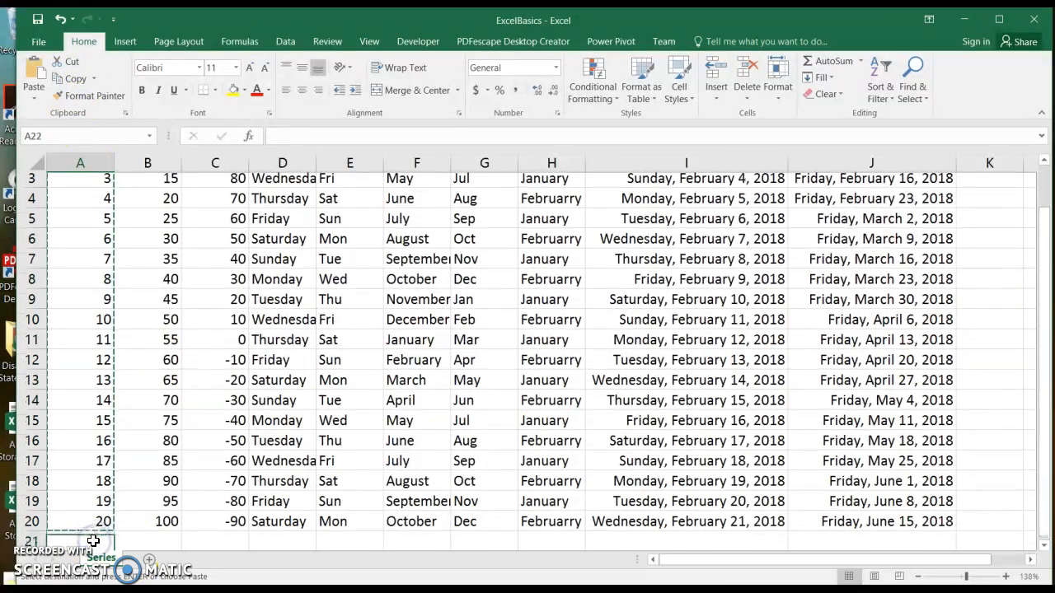
pyautogui.click(35, 97)
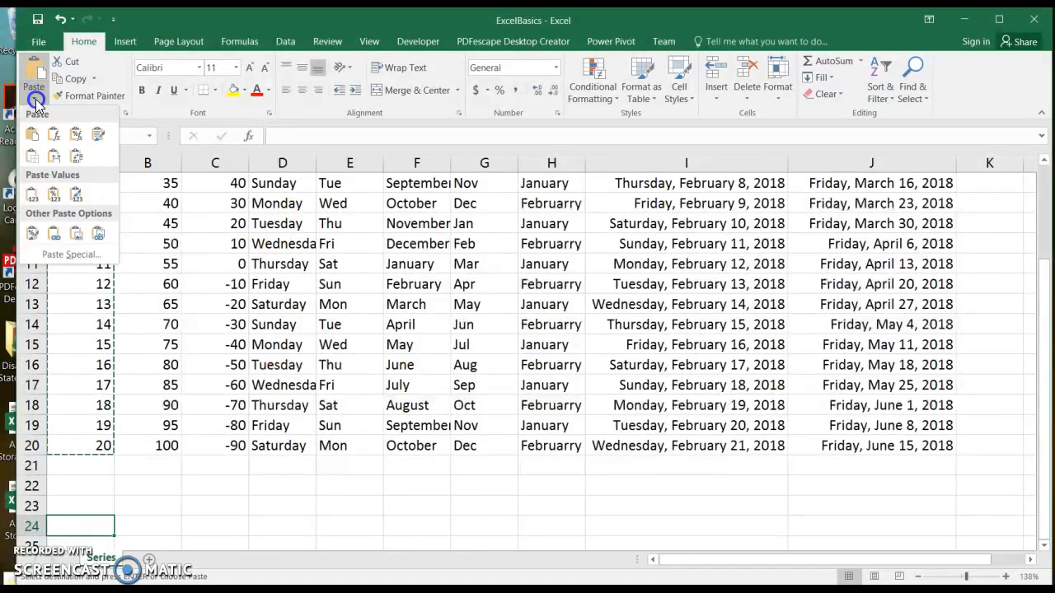
pyautogui.click(69, 255)
pyautogui.click(812, 327)
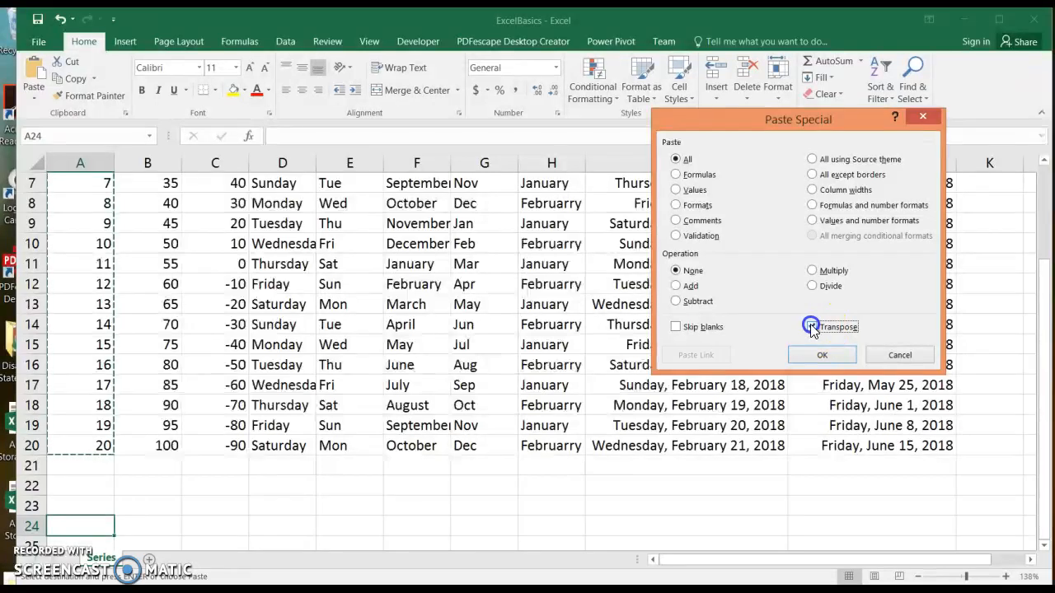
pyautogui.click(822, 355)
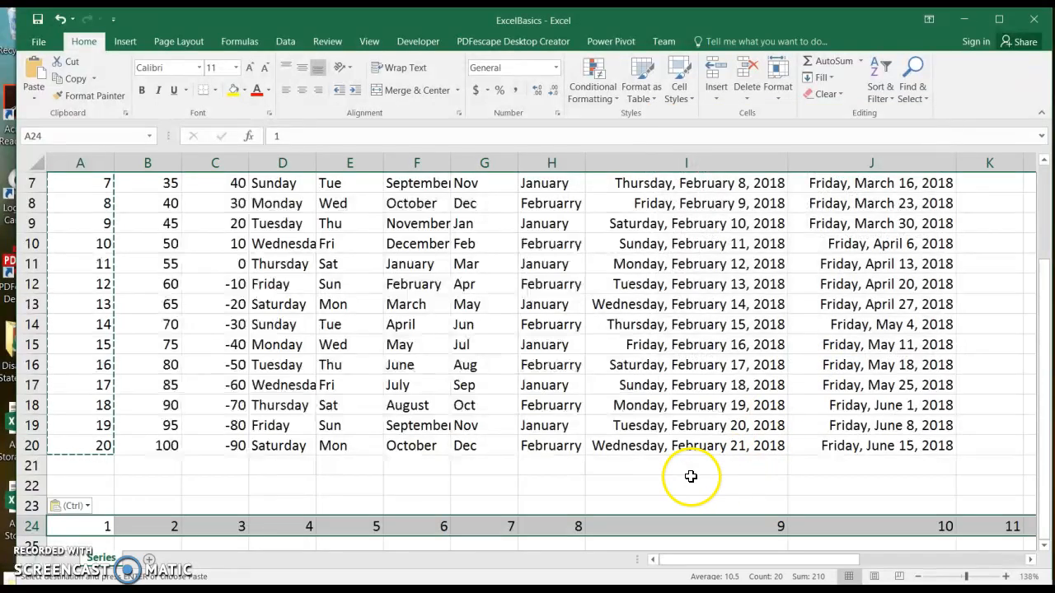
pyautogui.click(691, 480)
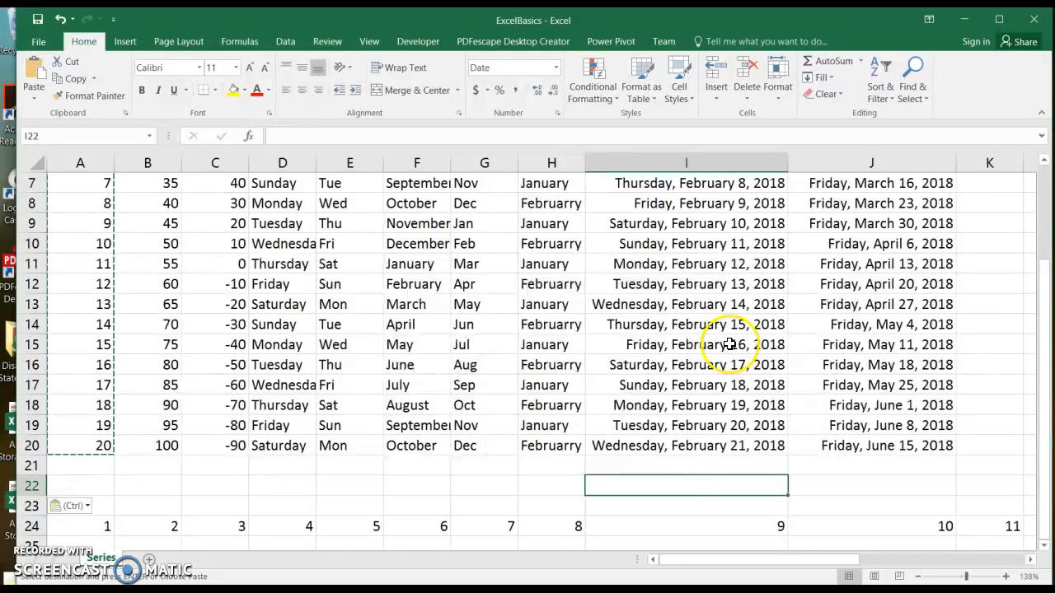
pyautogui.moveTo(110, 525); pyautogui.dragTo(569, 530)
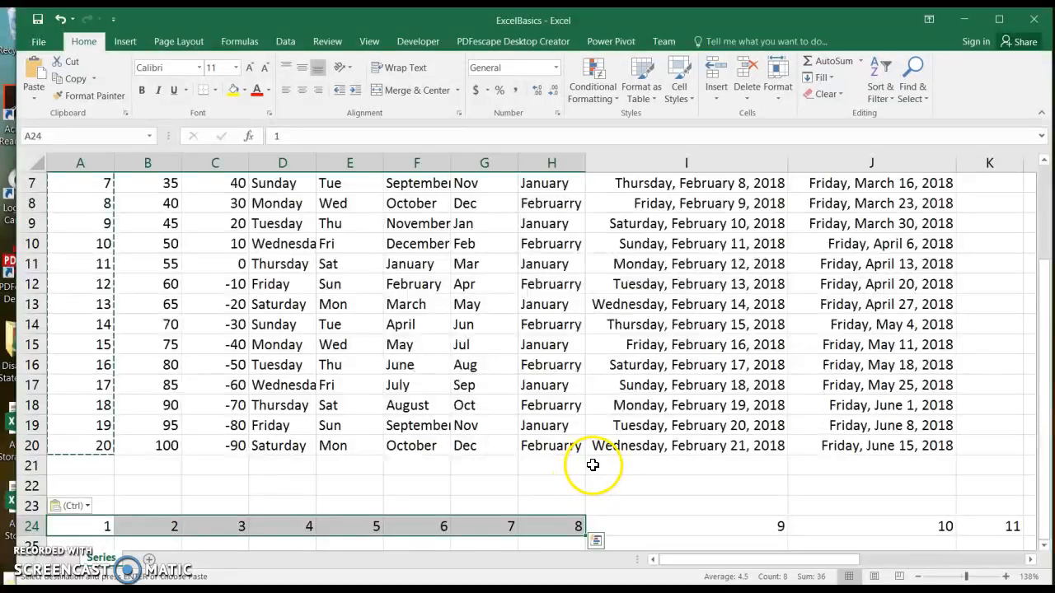
# Step: Insert a new worksheet named 'Absolute Relative'
pyautogui.click(150, 560)
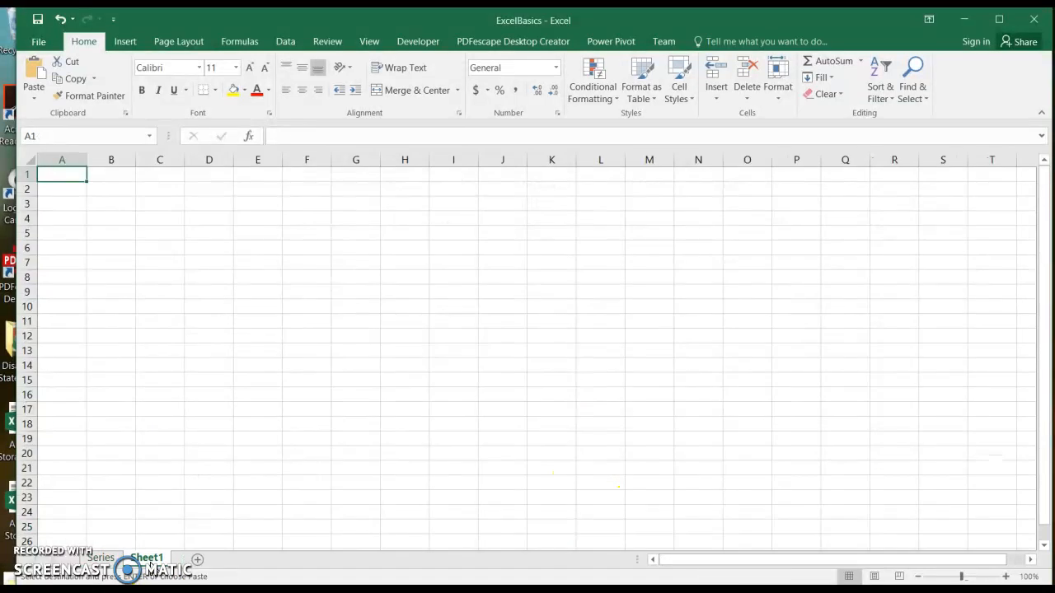
pyautogui.rightClick(150, 560)
pyautogui.click(191, 423)
pyautogui.press('BackSpace')
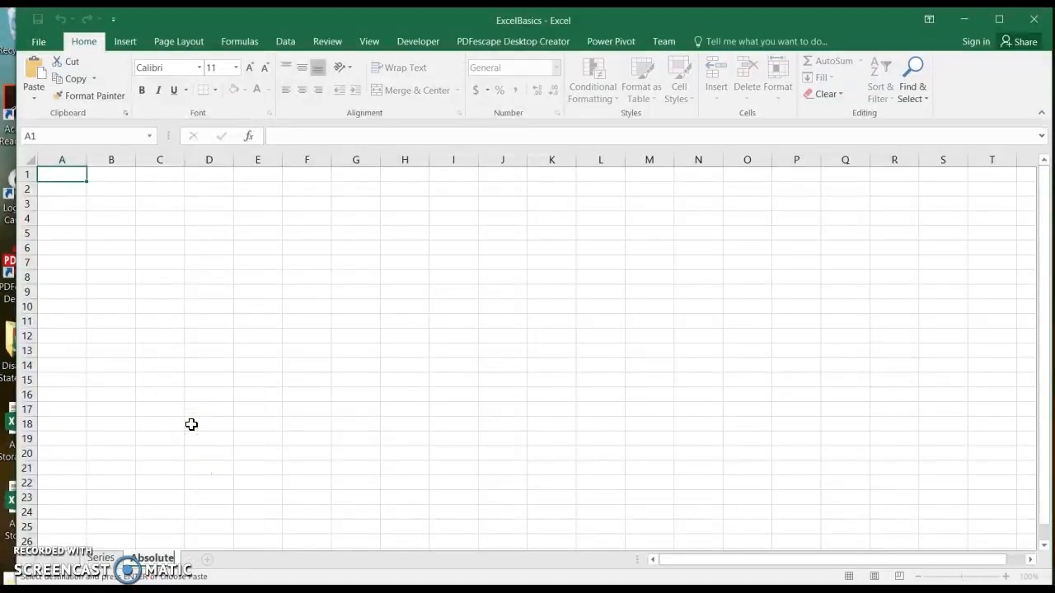
pyautogui.write('Absolute Relative')
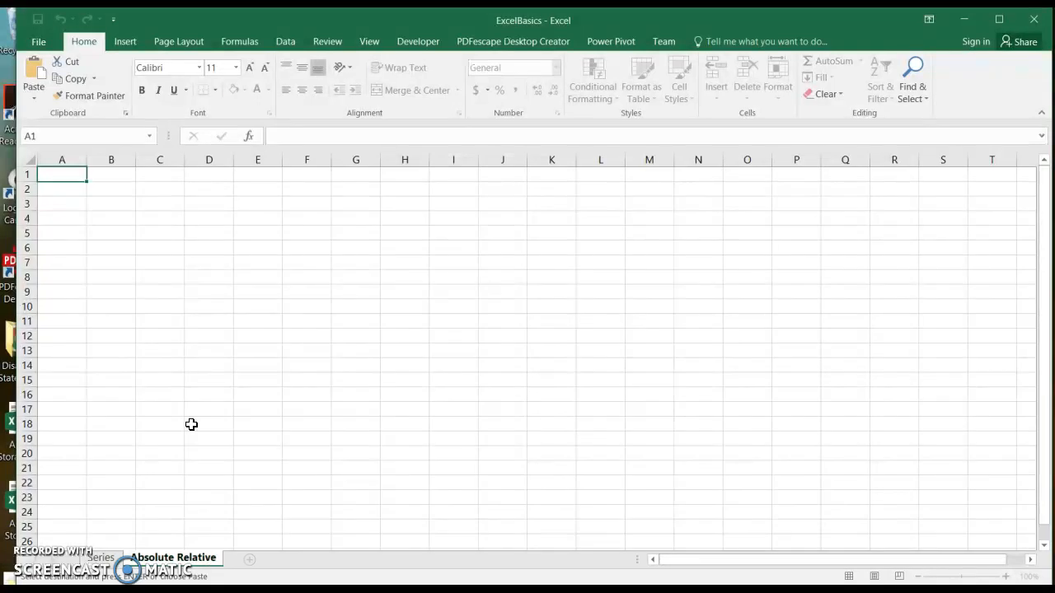
pyautogui.press('Return')
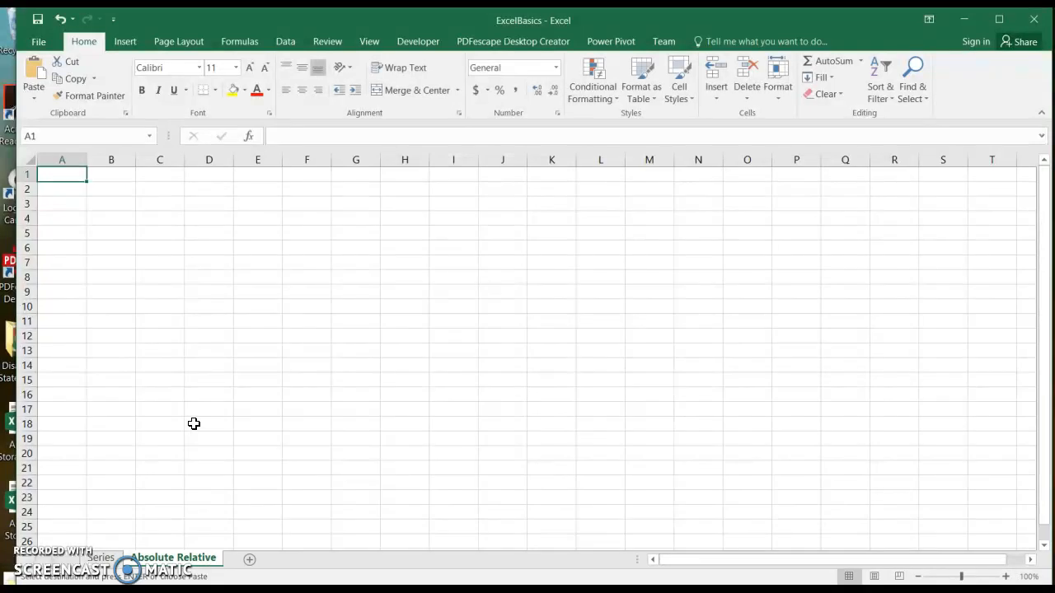
# Step: Enter the Increase label with 3.00% in C1, plus 'Annual Salary' and 'Salary with Raise' headings in row 3
pyautogui.write('In')
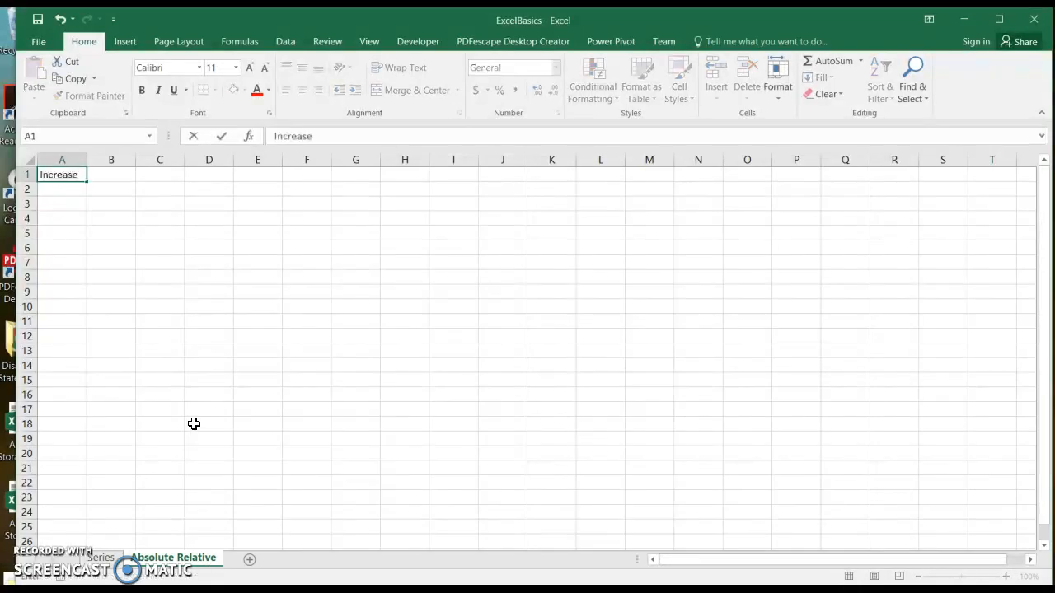
pyautogui.write('crease')
pyautogui.press('Tab')
pyautogui.press('Tab')
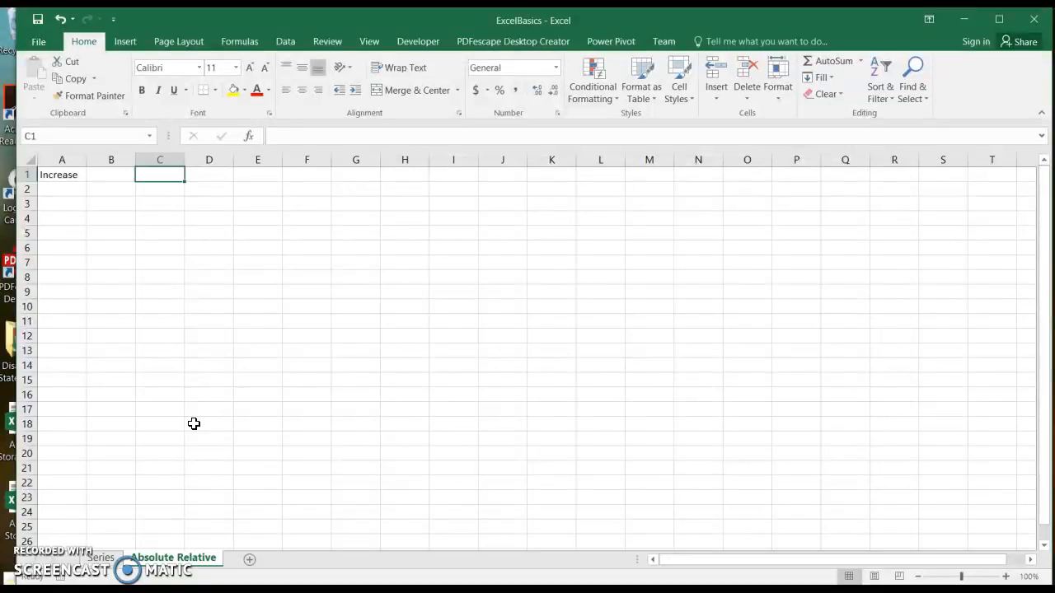
pyautogui.write('3.0')
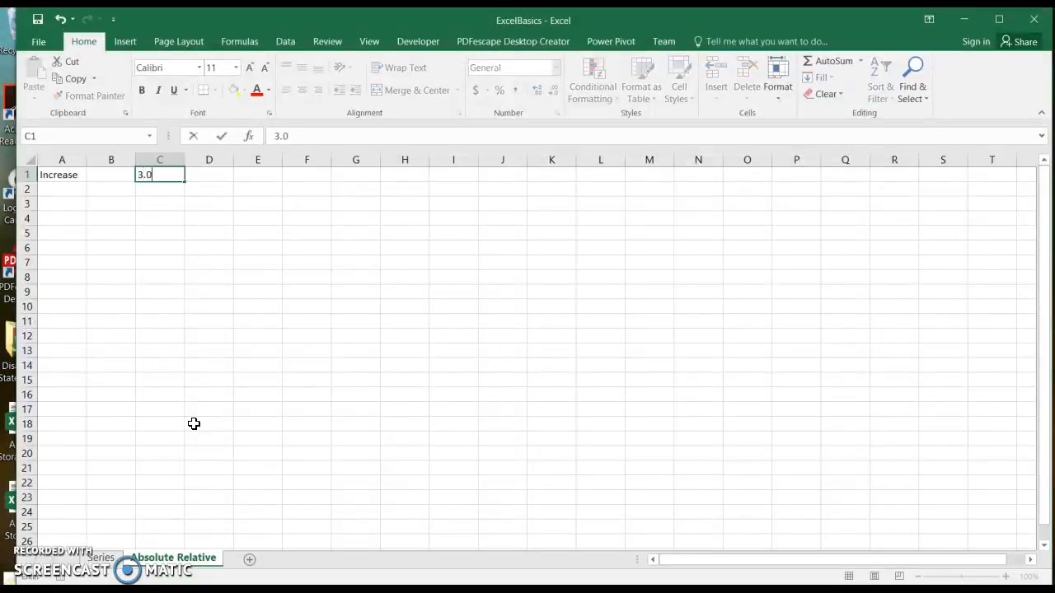
pyautogui.write('0%')
pyautogui.press('Return')
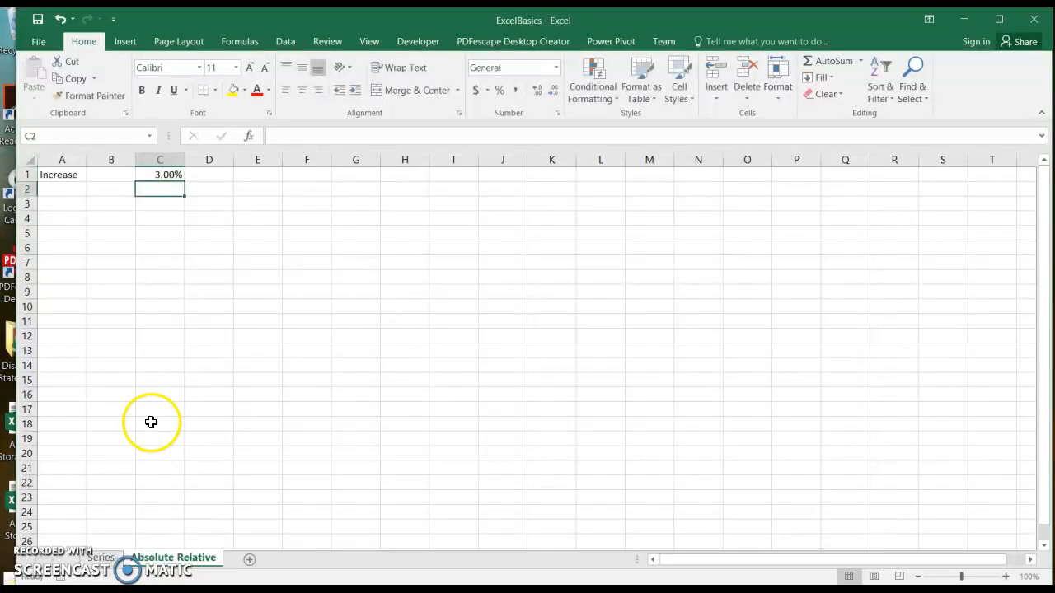
pyautogui.click(65, 208)
pyautogui.write('Annual Salary')
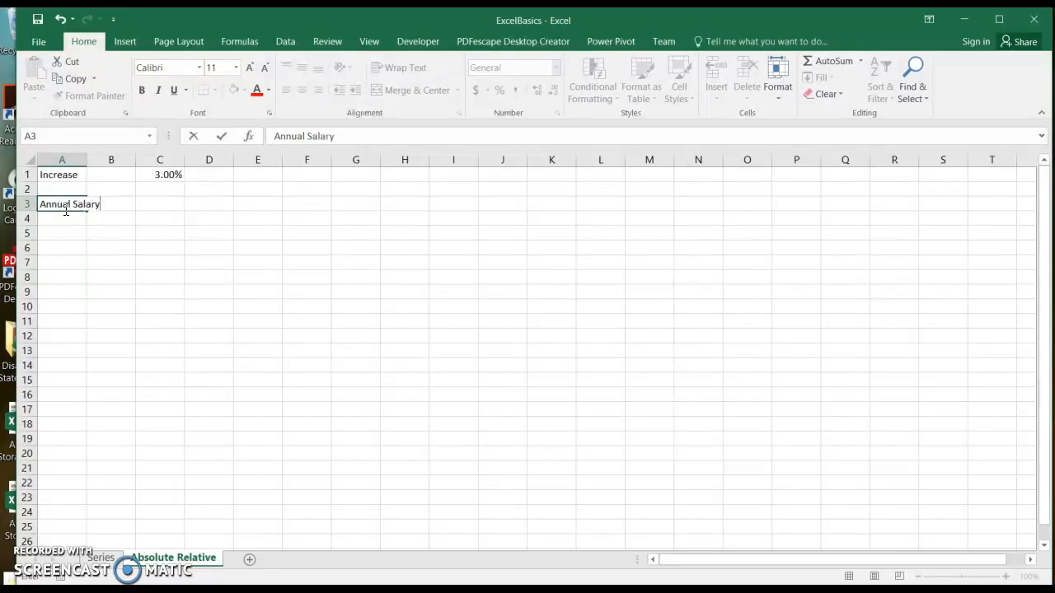
pyautogui.press('Tab')
pyautogui.press('Tab')
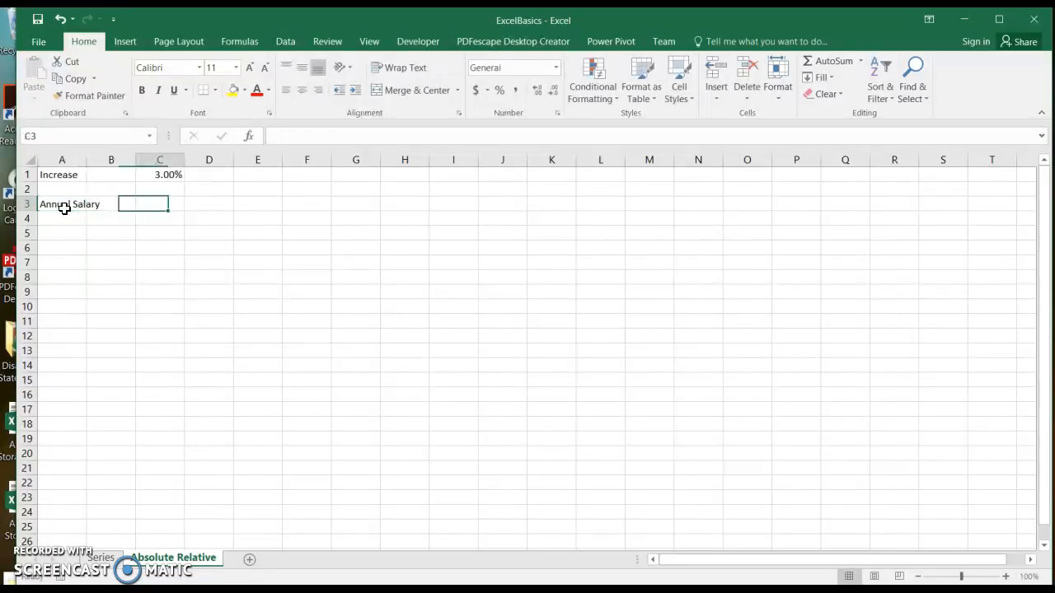
pyautogui.write('Salary with')
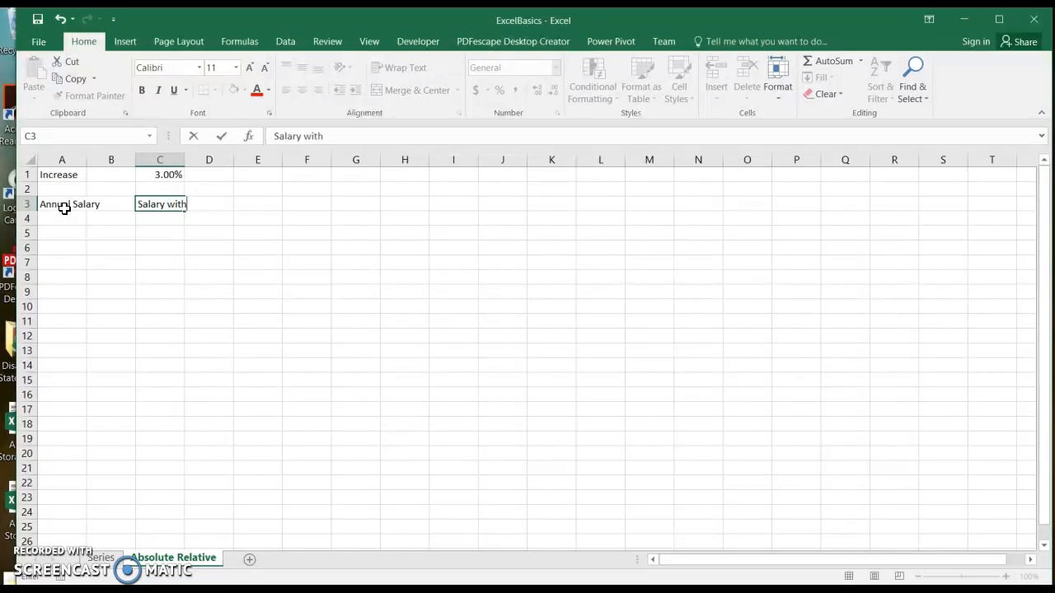
pyautogui.press('Return')
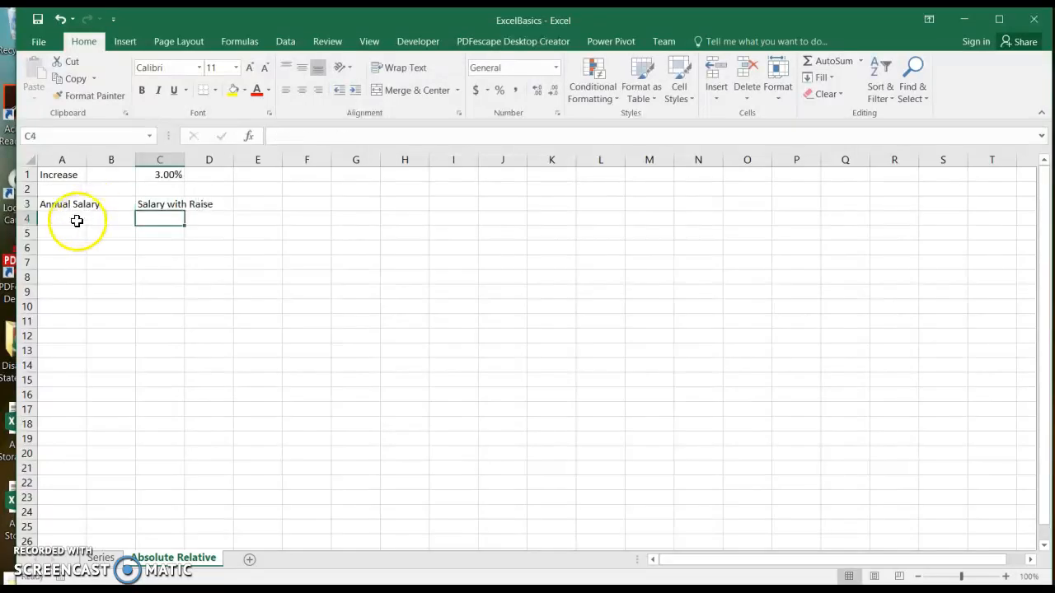
# Step: Enter salaries 10000 and 15000 in A4:A5 and fill the series down to 85000 in A19
pyautogui.click(65, 219)
pyautogui.write('10000')
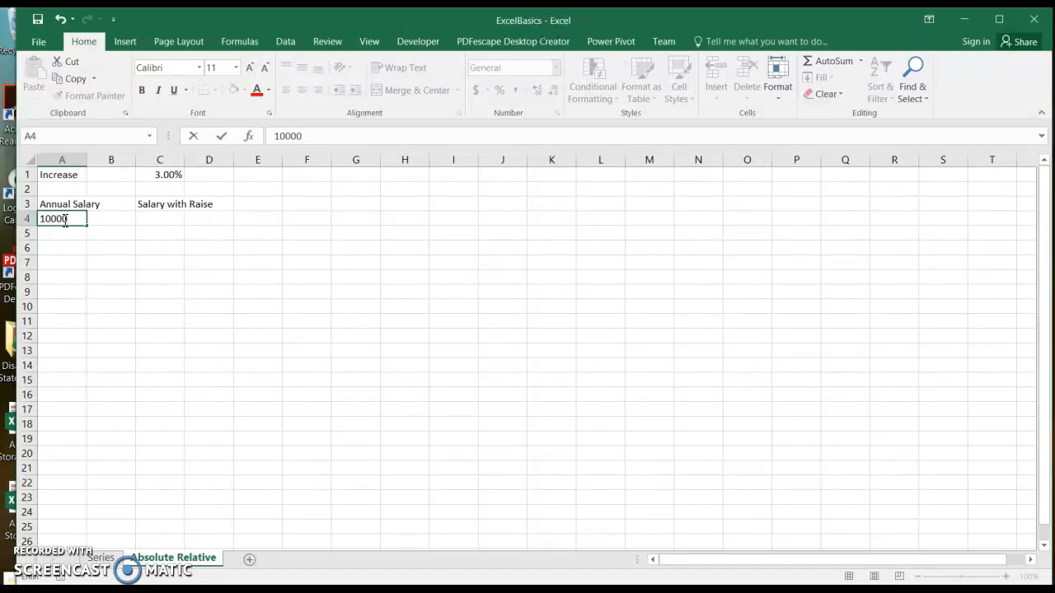
pyautogui.press('Return')
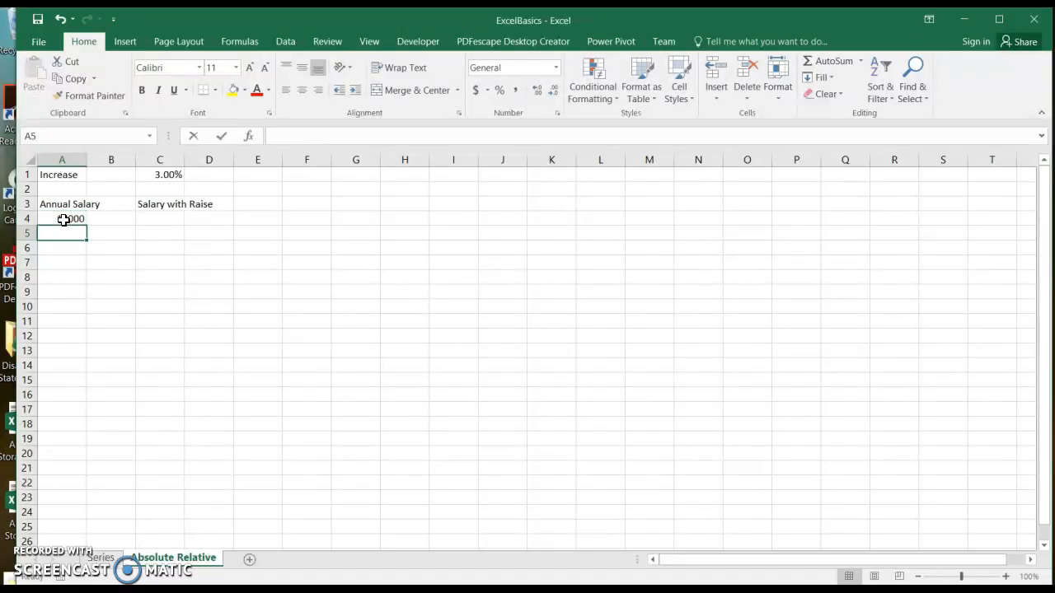
pyautogui.write('15000')
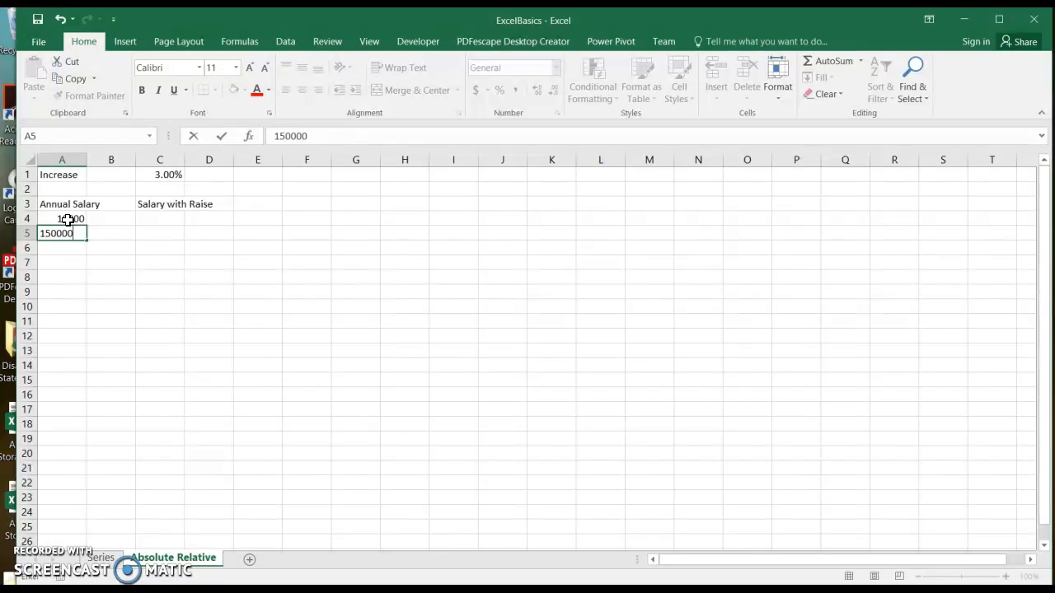
pyautogui.press('Return')
pyautogui.moveTo(73, 219); pyautogui.dragTo(79, 449)
# Step: Format the salaries in A4:A19 as Currency with 0 decimal places
pyautogui.click(556, 113)
pyautogui.click(625, 147)
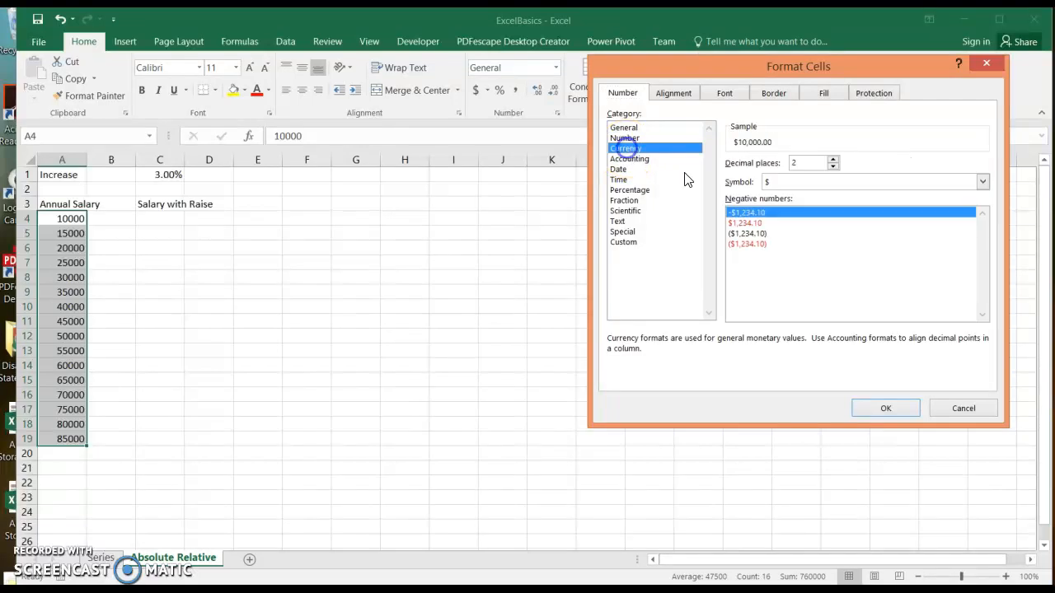
pyautogui.click(832, 166)
pyautogui.click(833, 167)
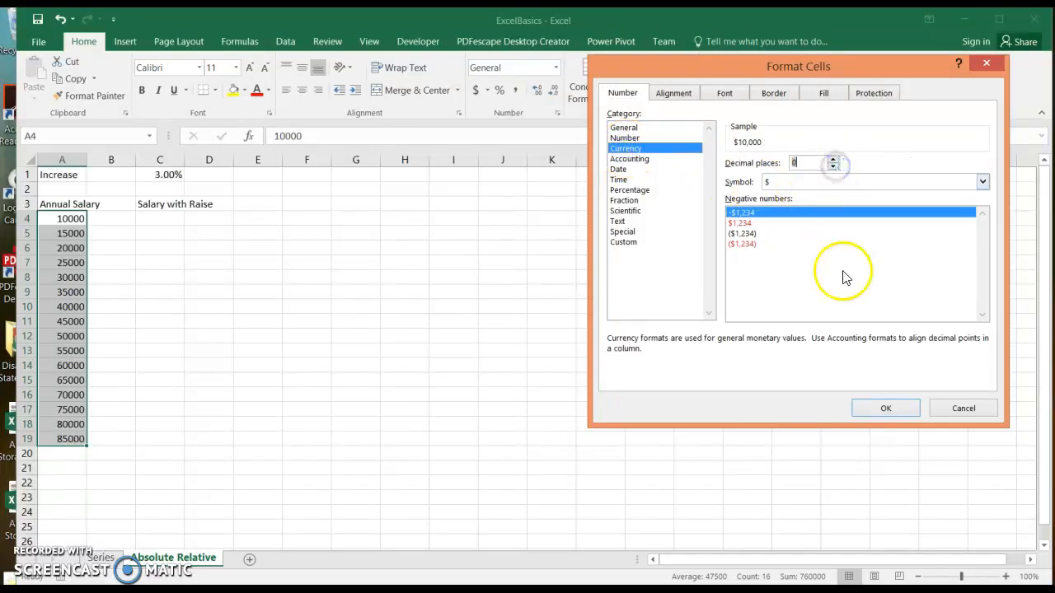
pyautogui.click(885, 408)
pyautogui.click(276, 336)
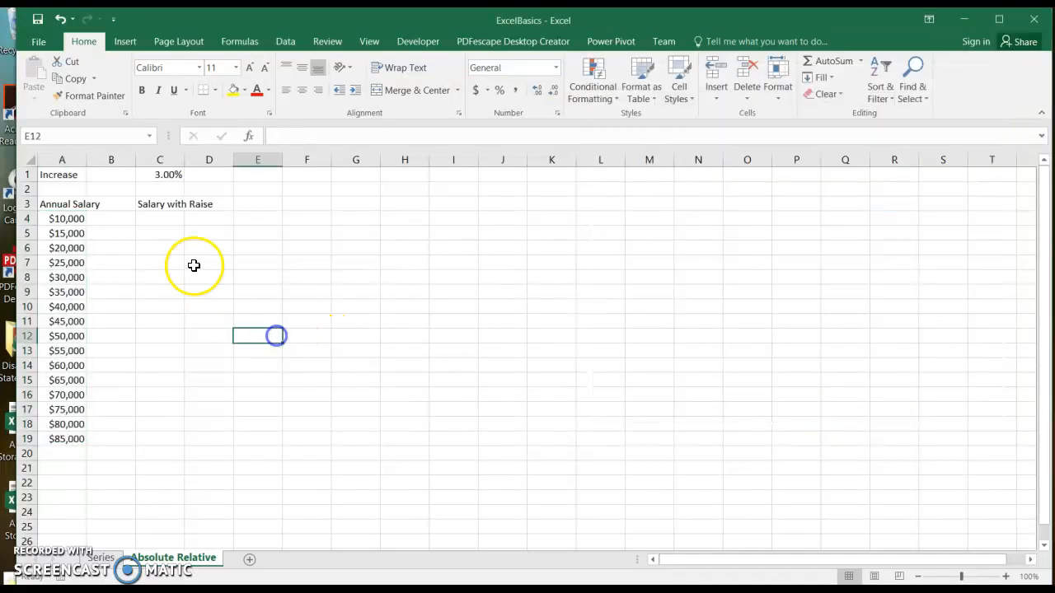
pyautogui.click(165, 219)
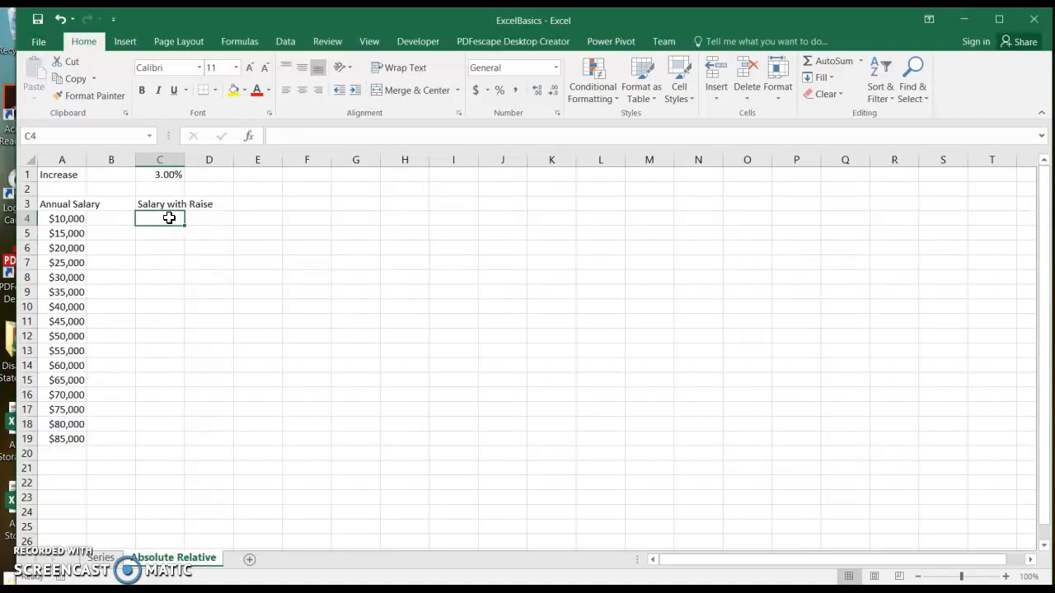
# Step: Enter =A4*(1+C1) in C4 and fill it down to C13
pyautogui.write('=')
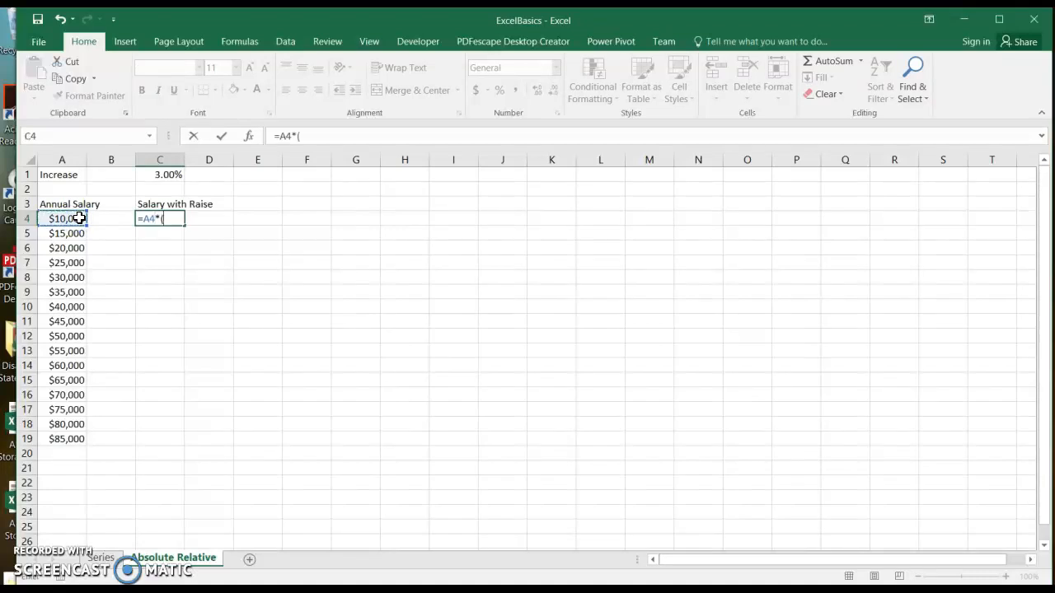
pyautogui.click(174, 173)
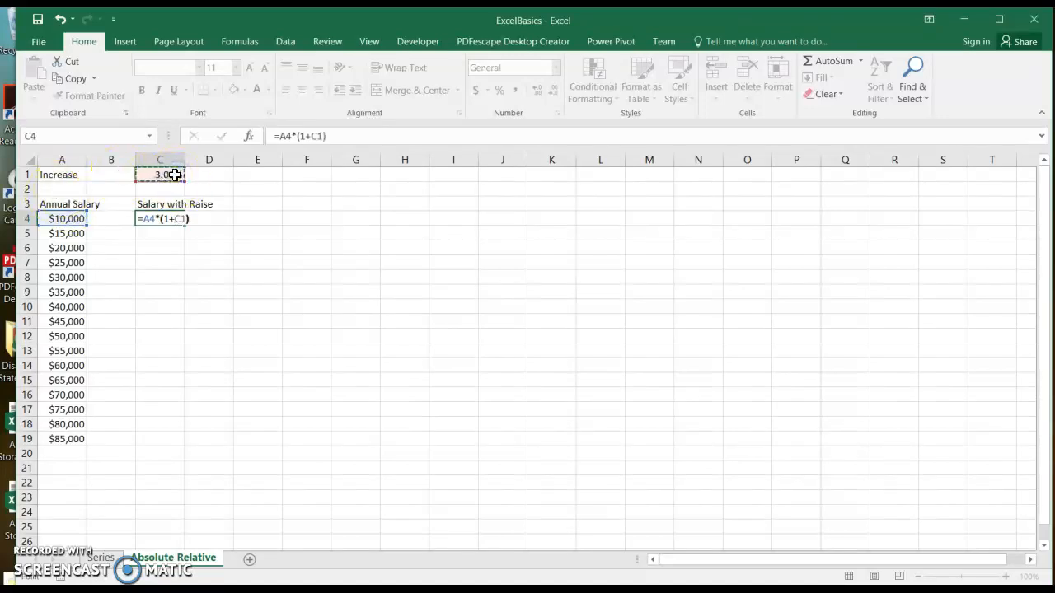
pyautogui.press('Return')
pyautogui.click(177, 219)
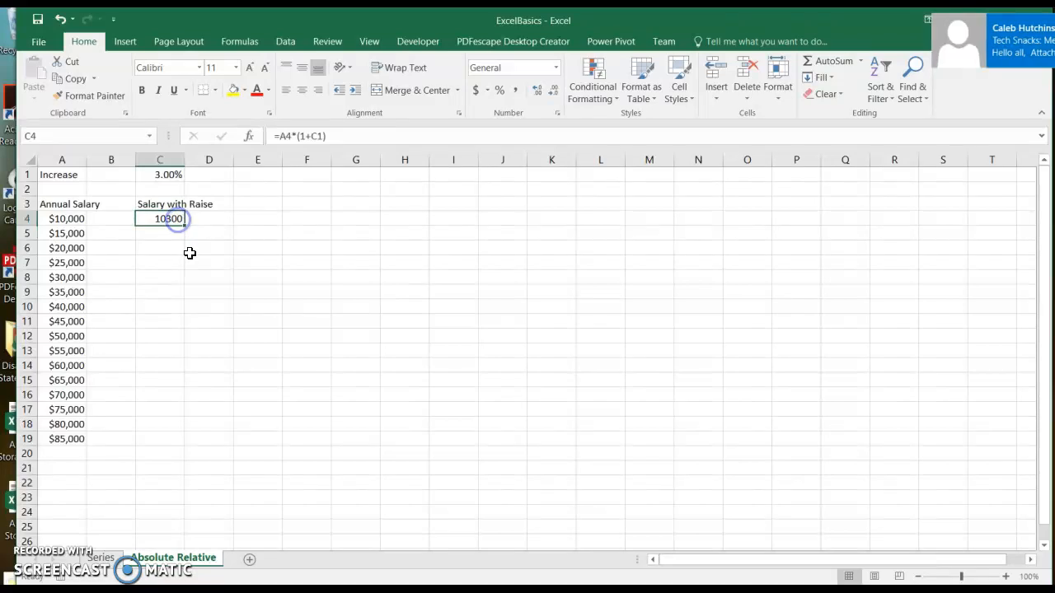
pyautogui.moveTo(185, 226); pyautogui.dragTo(186, 359)
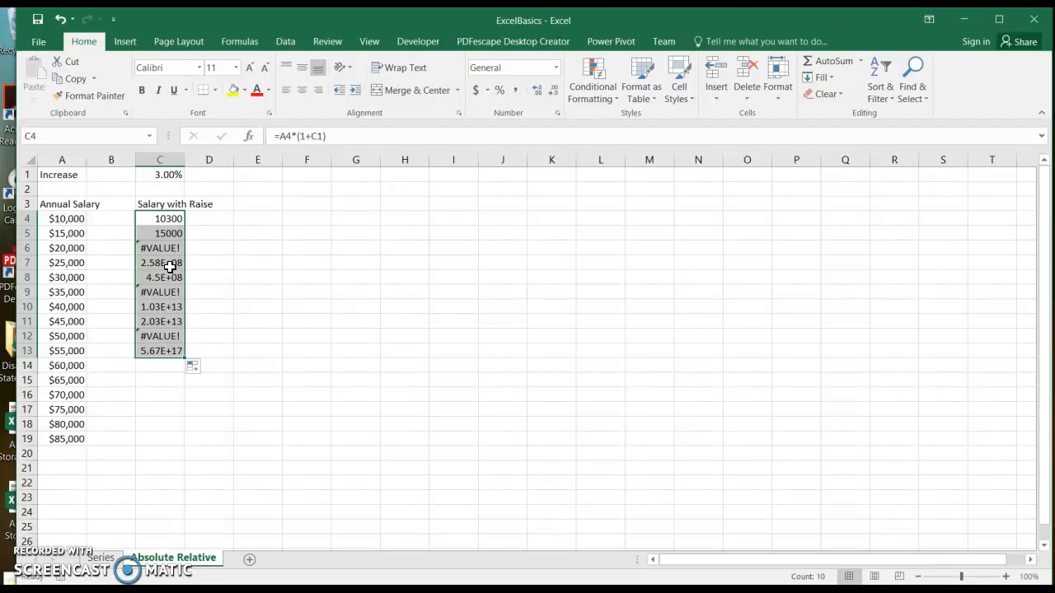
pyautogui.click(160, 219)
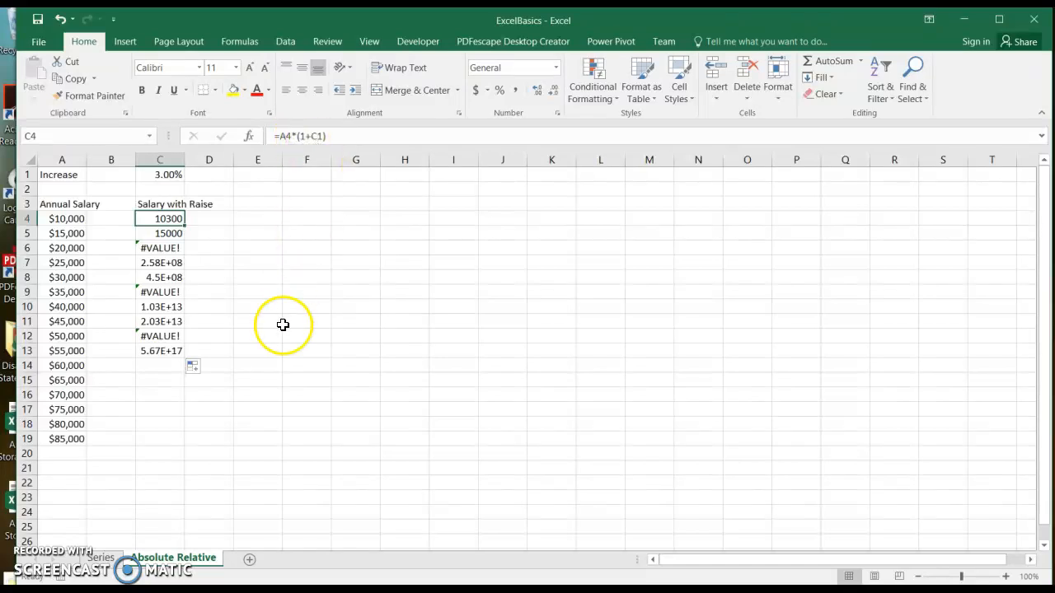
# Step: Inspect the copied formulas in C13 and C10, then make C4's C1 reference absolute as $C$1
pyautogui.click(163, 351)
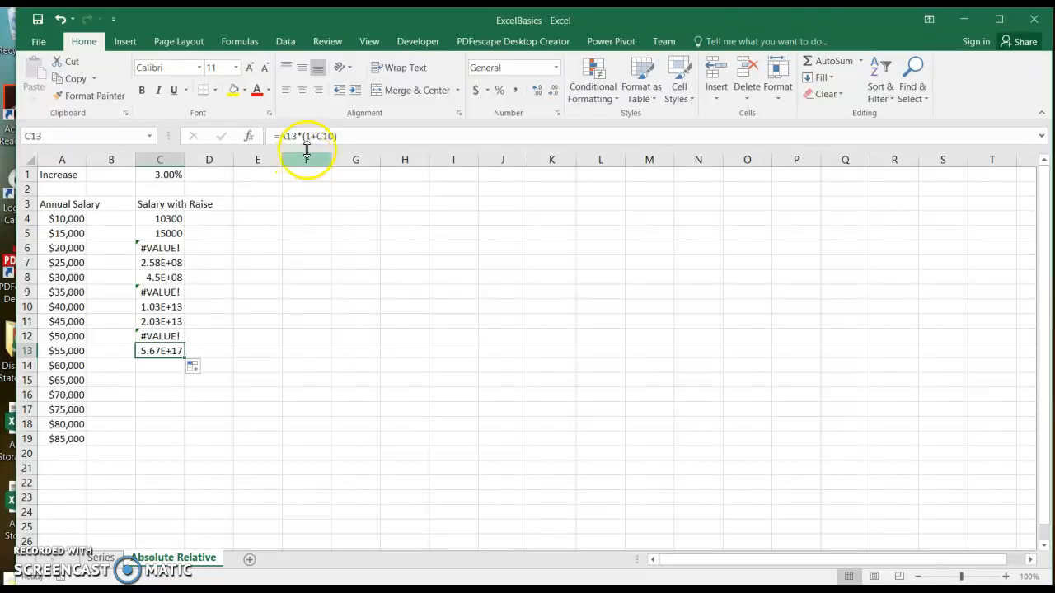
pyautogui.click(169, 307)
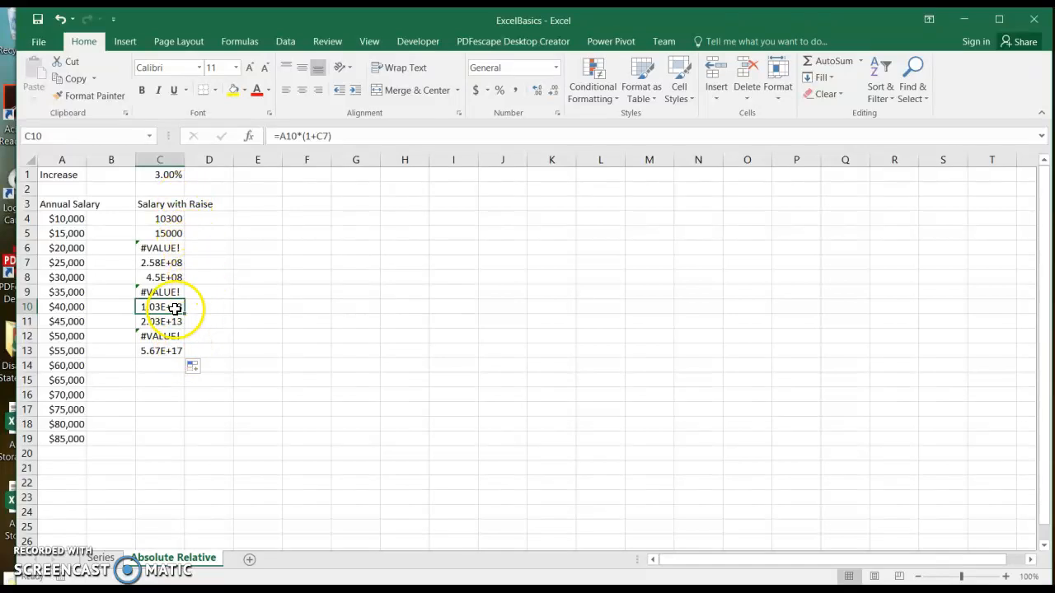
pyautogui.click(168, 218)
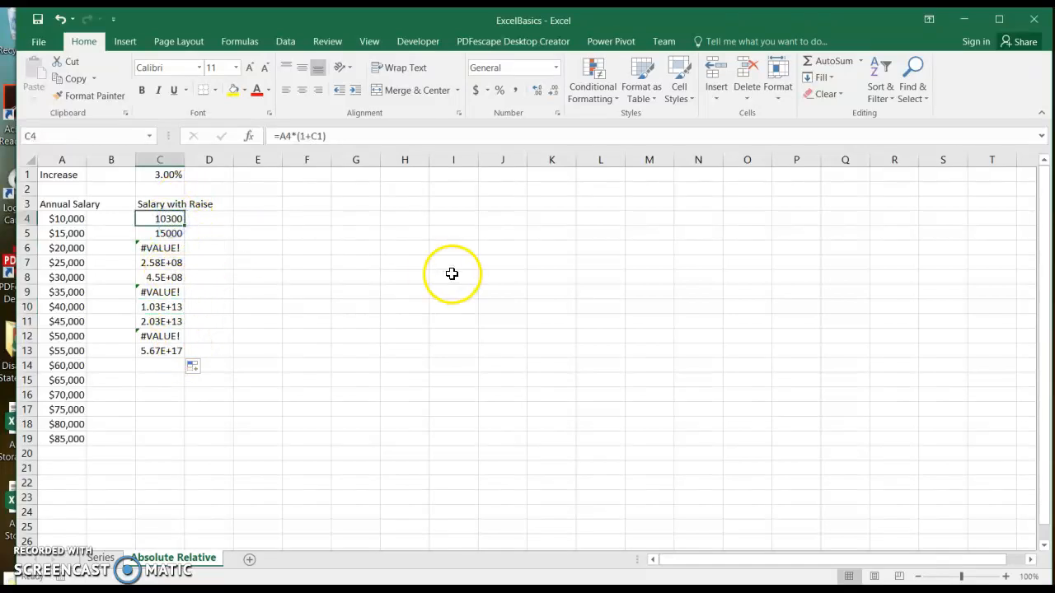
pyautogui.click(311, 136)
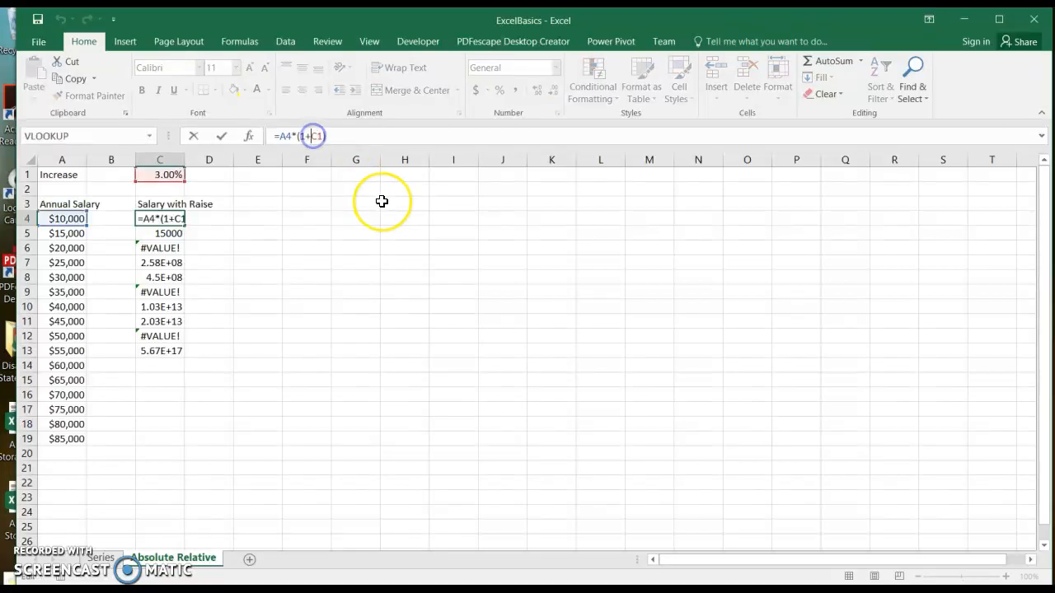
pyautogui.press('F4')
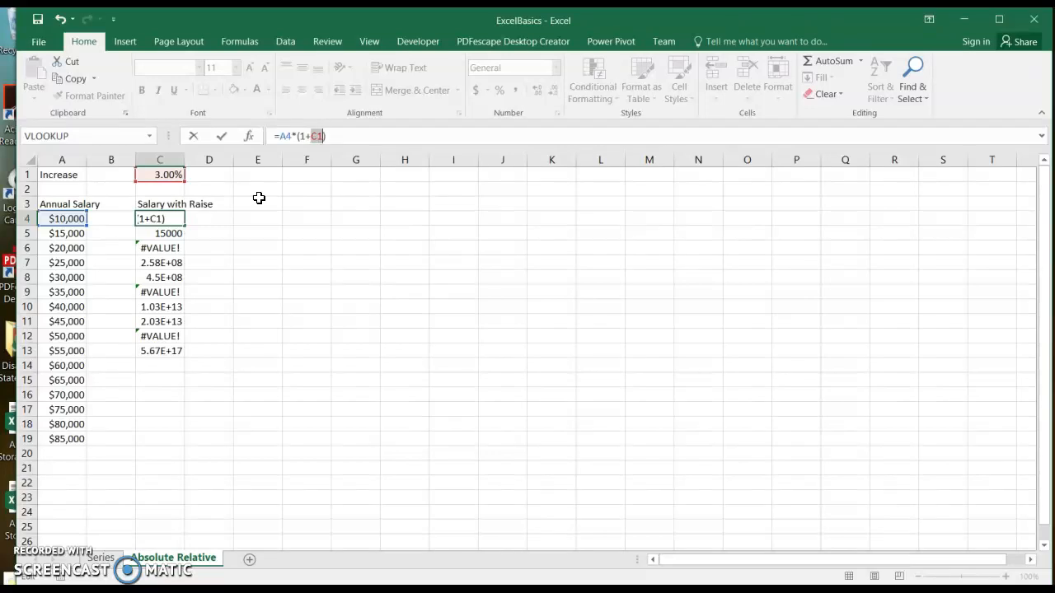
pyautogui.press('F4')
# Step: Commit the =A4*(1+$C$1) formula and fill it down to C19
pyautogui.press('Return')
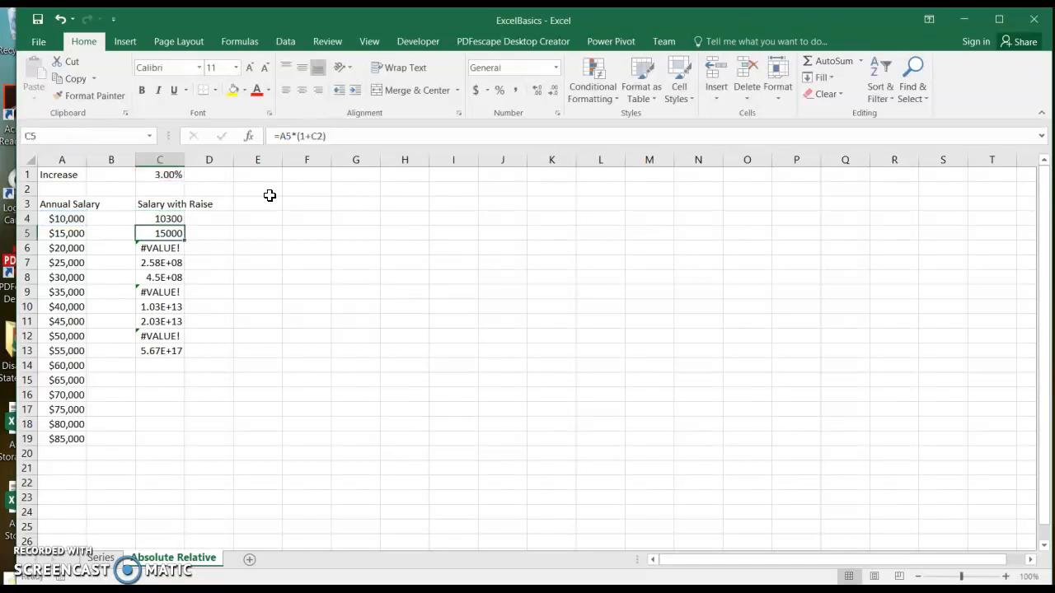
pyautogui.click(175, 218)
pyautogui.moveTo(186, 225); pyautogui.dragTo(174, 445)
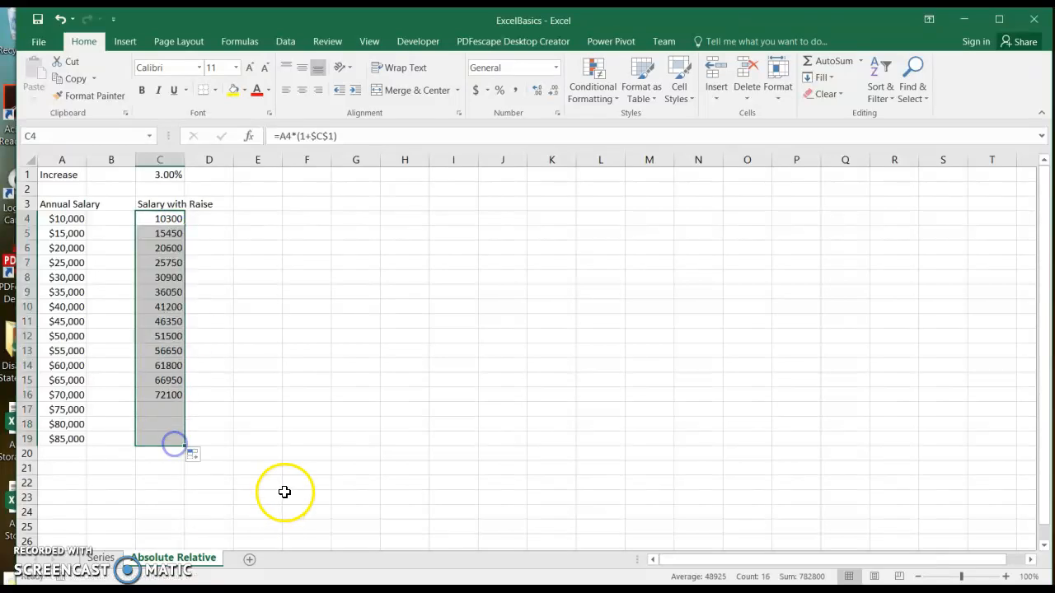
# Step: Copy the currency formatting from A4:A19 to C4:C19 with Format Painter
pyautogui.moveTo(70, 219)
pyautogui.mouseDown()
pyautogui.moveTo(72, 457)
pyautogui.moveTo(72, 440)
pyautogui.mouseUp()
pyautogui.click(91, 97)
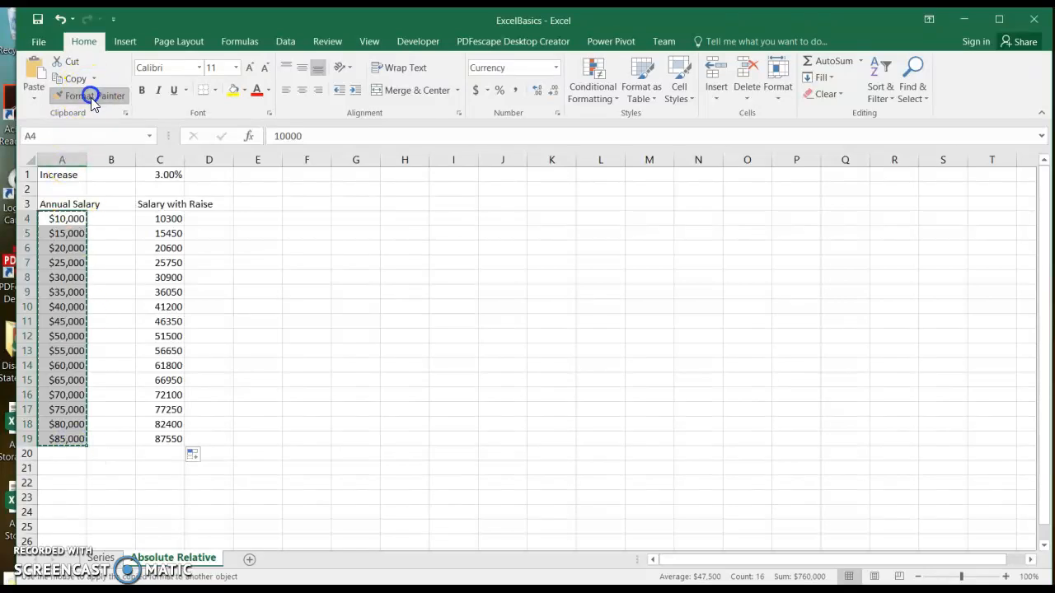
pyautogui.moveTo(177, 217); pyautogui.dragTo(186, 441)
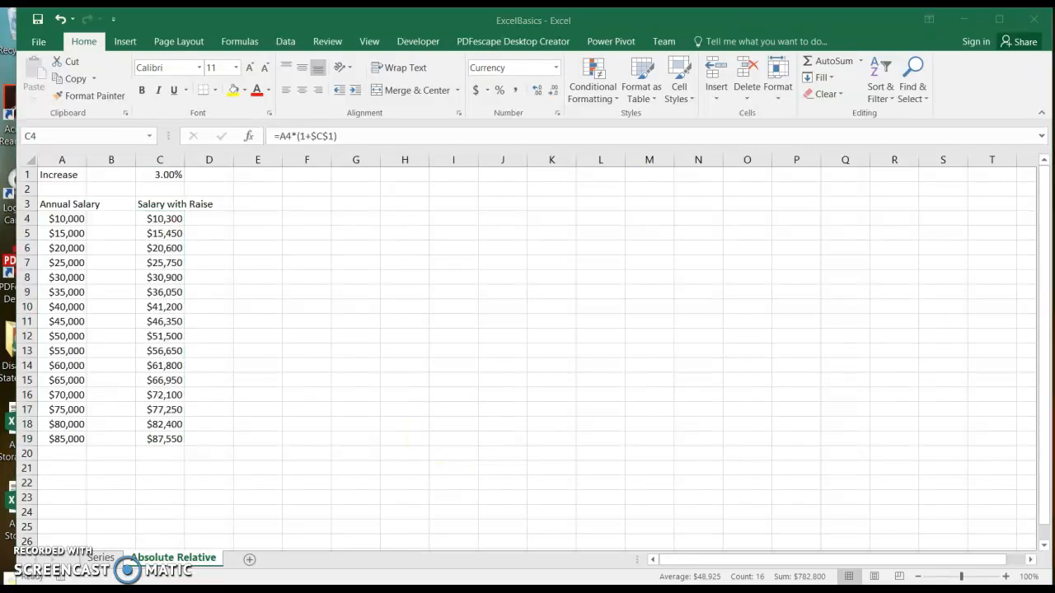
# Step: Add a sheet after Absolute Relative and rename its tab to 'Multiplication Table'
pyautogui.click(249, 560)
pyautogui.rightClick(248, 561)
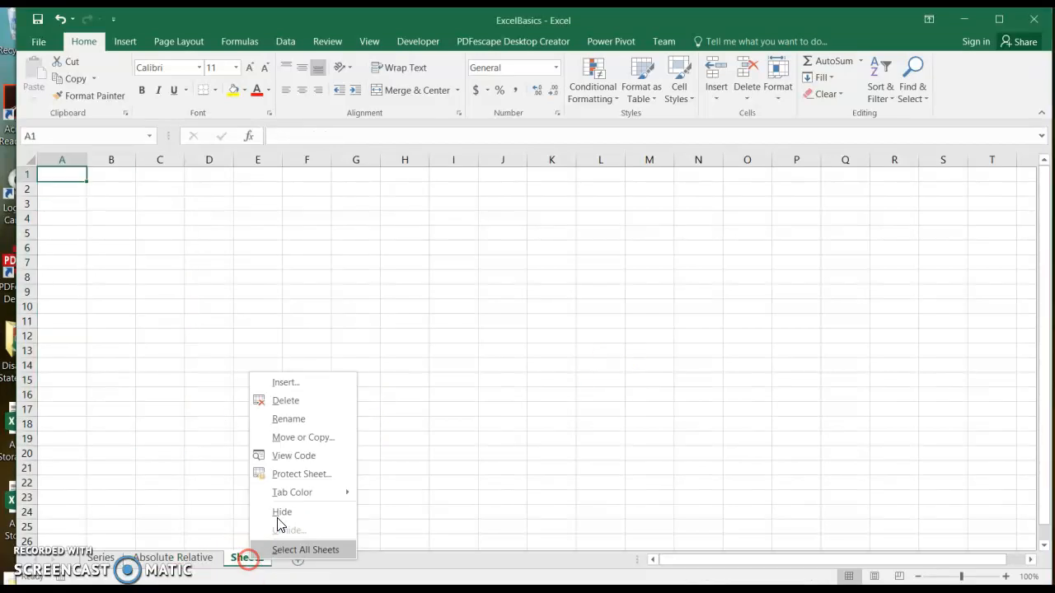
pyautogui.click(313, 418)
pyautogui.write('Multiplicati')
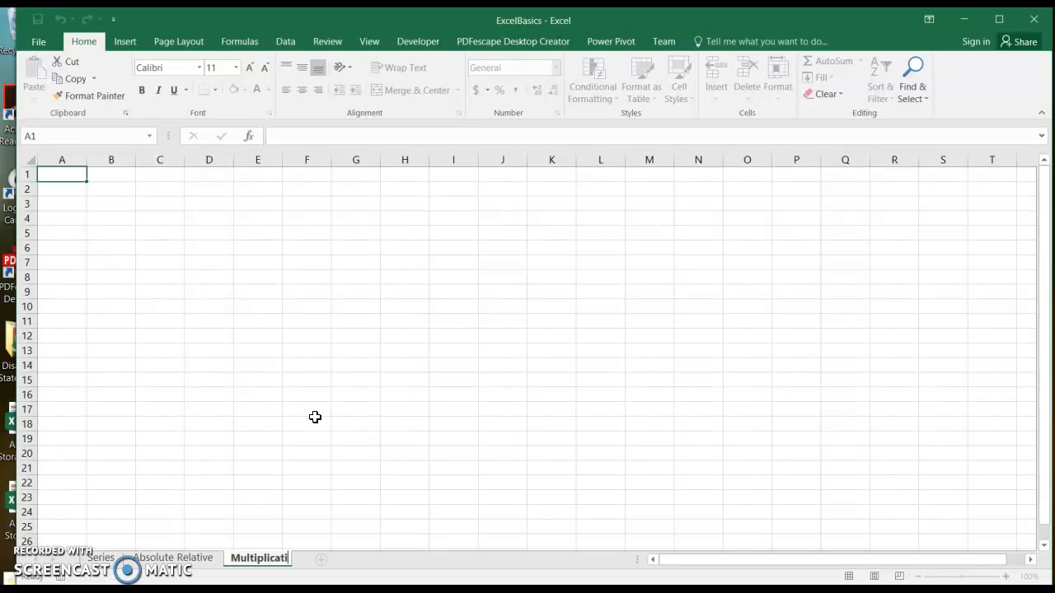
pyautogui.write('le')
pyautogui.press('Return')
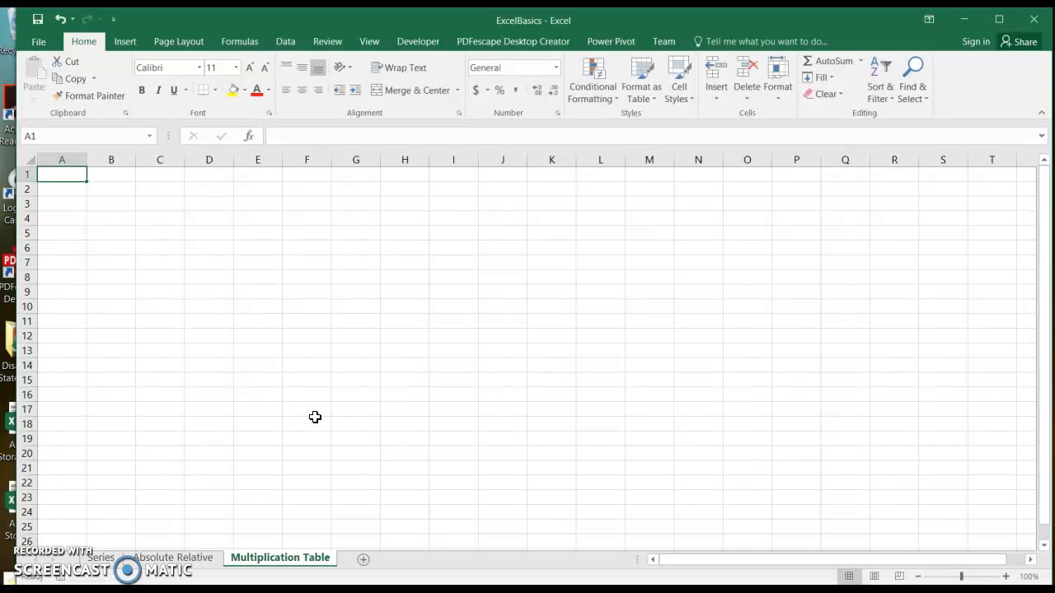
# Step: Enter 2 and 3 in B2:C2 and fill the series across to L2
pyautogui.click(109, 192)
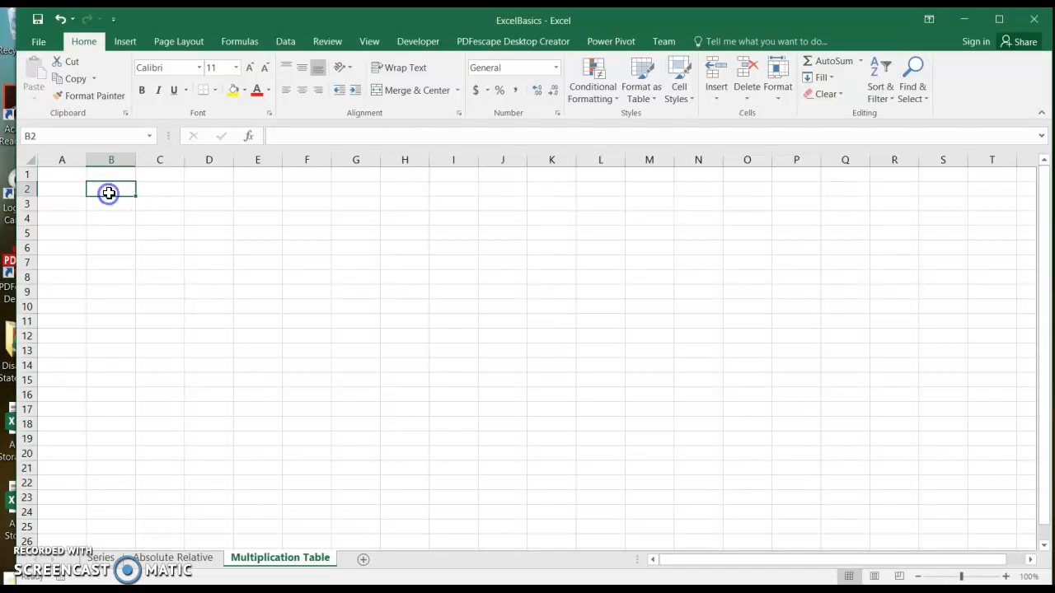
pyautogui.write('2')
pyautogui.press('Tab')
pyautogui.write('3')
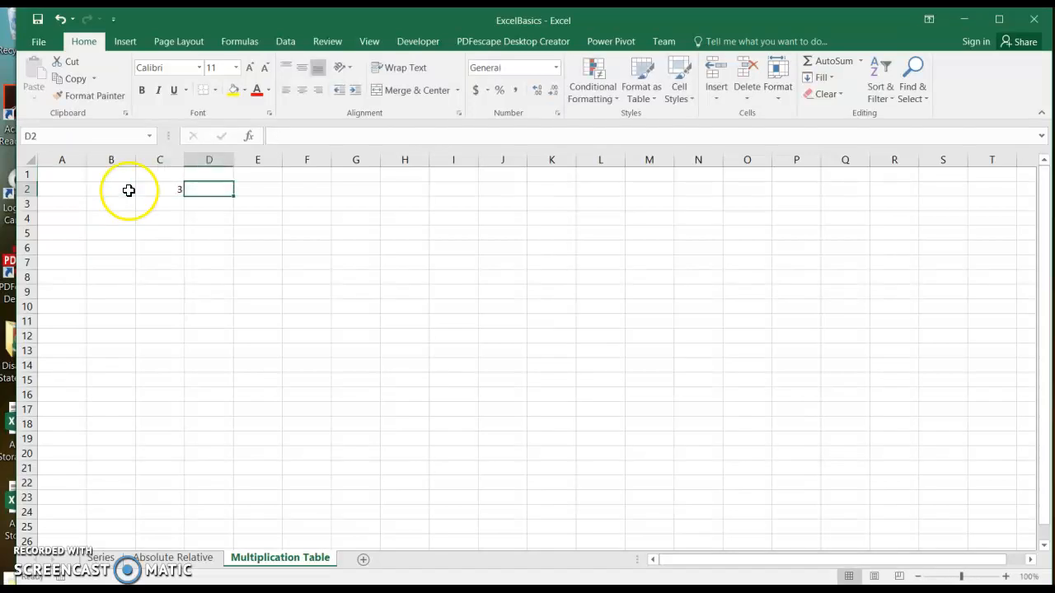
pyautogui.click(117, 191)
pyautogui.moveTo(117, 190); pyautogui.dragTo(605, 192)
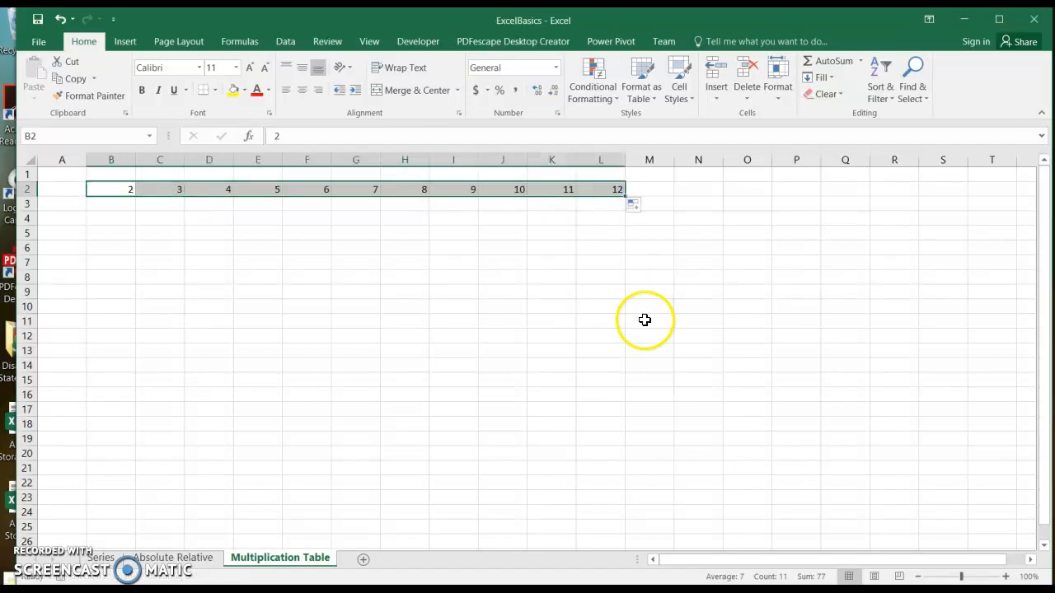
# Step: Copy the 2–12 row and Paste Special with Transpose into A3:A13
pyautogui.hotkey('ctrl', 'c')
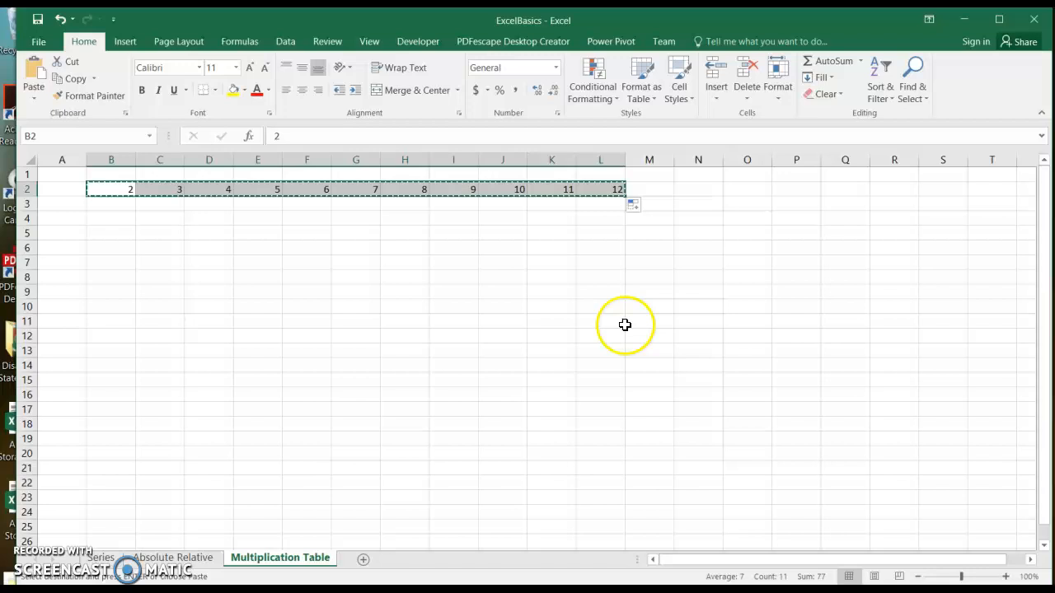
pyautogui.click(52, 206)
pyautogui.click(34, 98)
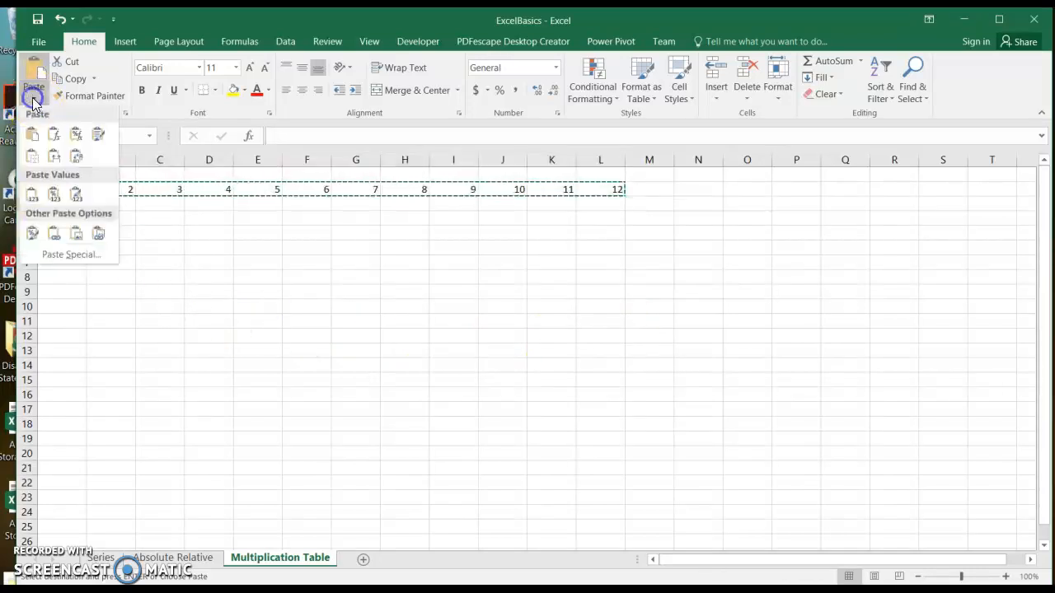
pyautogui.click(70, 260)
pyautogui.click(814, 326)
pyautogui.click(822, 355)
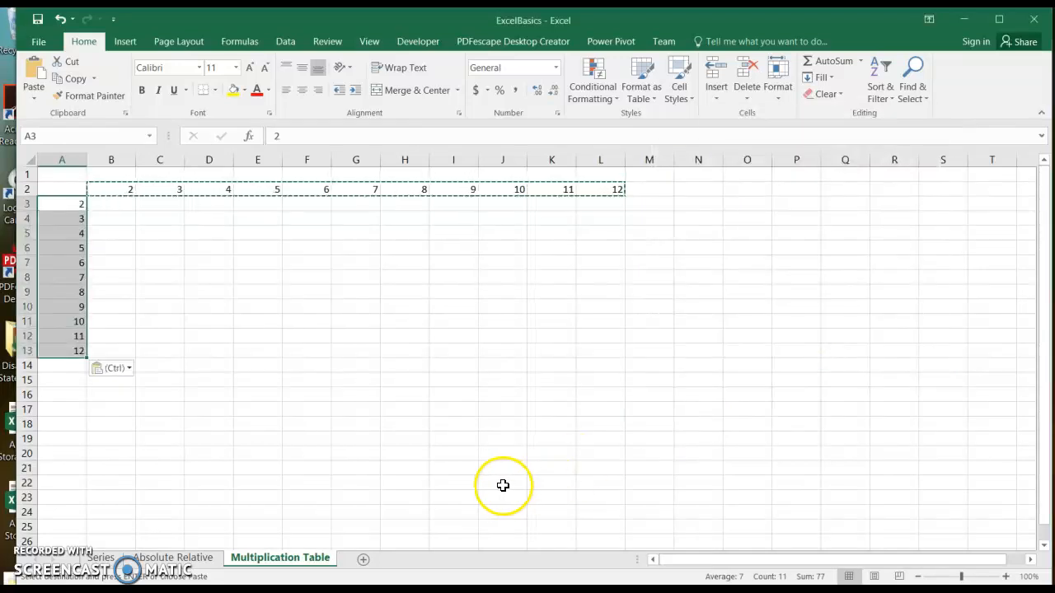
# Step: Type an asterisk (*) in corner cell A2
pyautogui.click(65, 187)
pyautogui.press('Escape')
pyautogui.write('*')
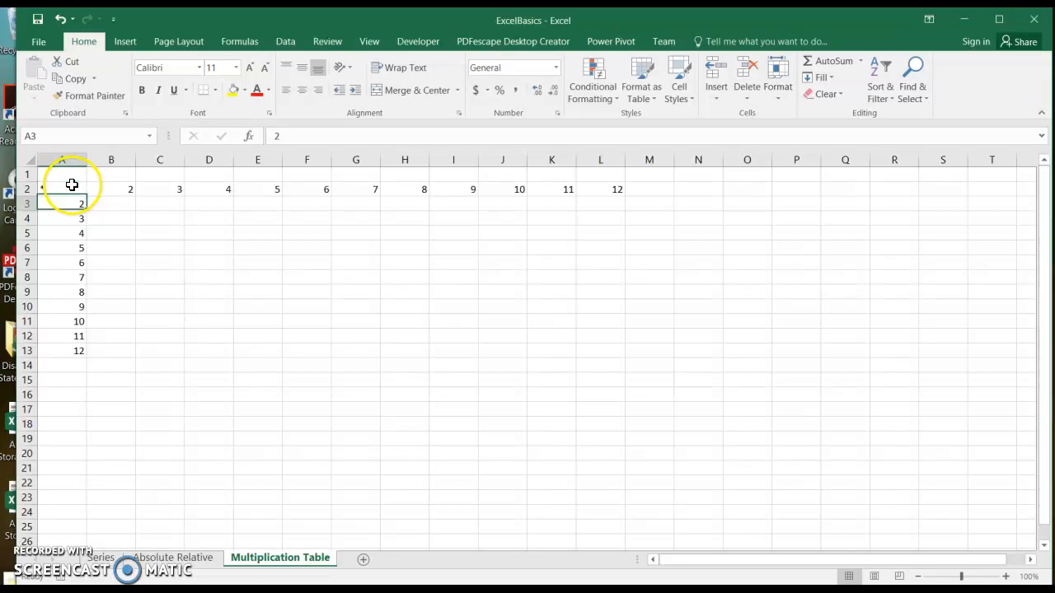
# Step: Center the asterisk at font size 14 and bold the A2:L2 and A3:A13 headers
pyautogui.click(302, 90)
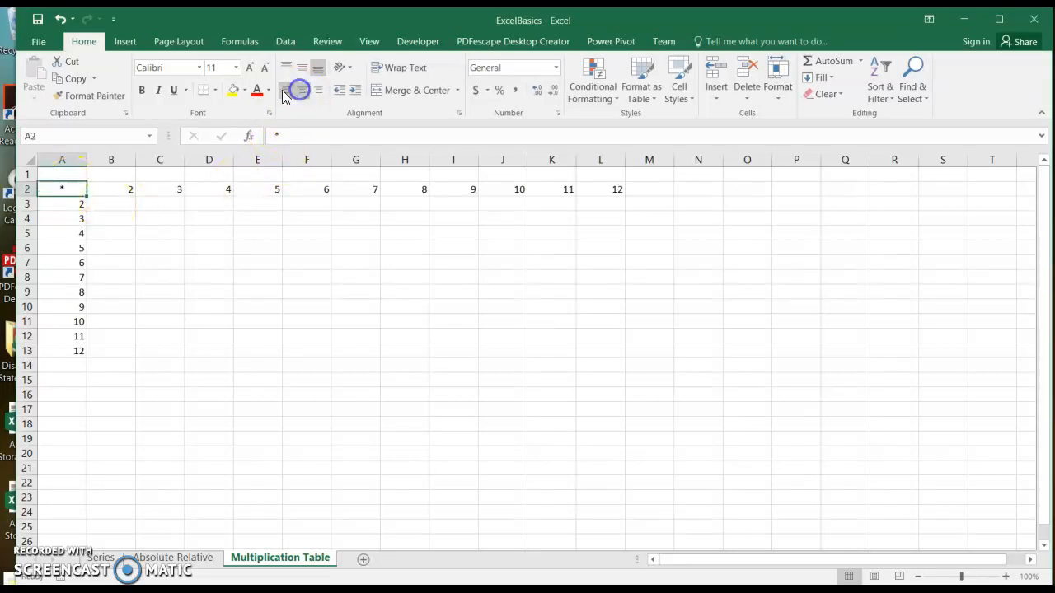
pyautogui.click(236, 67)
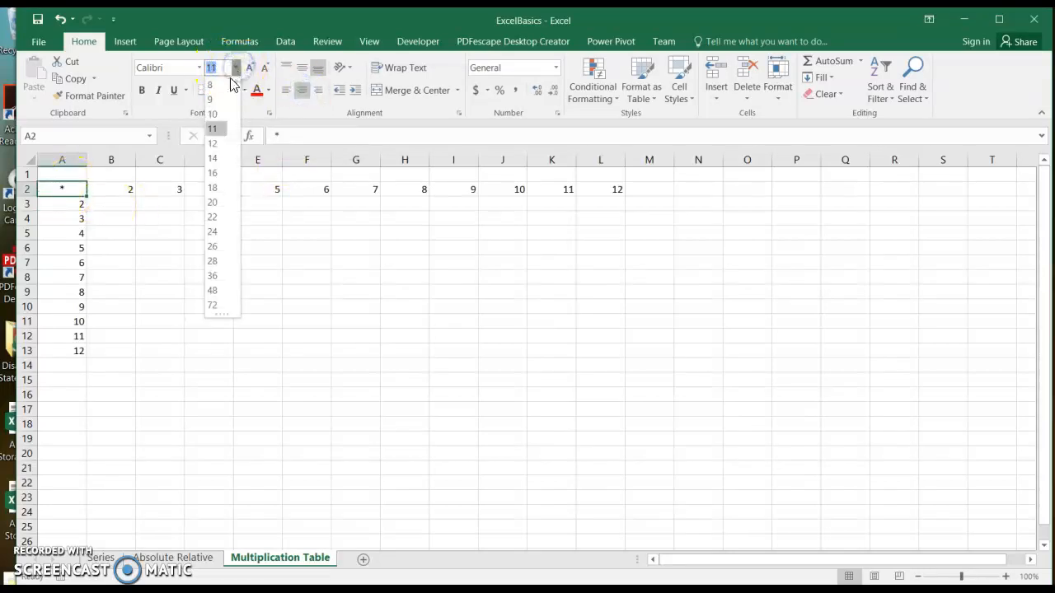
pyautogui.click(216, 158)
pyautogui.moveTo(80, 189); pyautogui.dragTo(617, 192)
pyautogui.moveTo(72, 214); pyautogui.dragTo(57, 356)
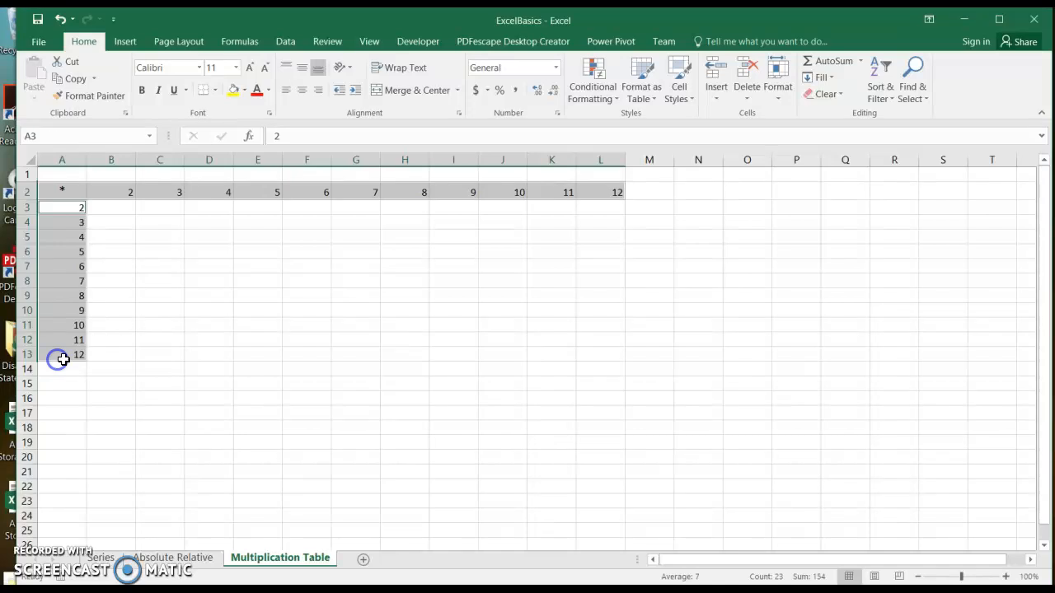
pyautogui.click(141, 90)
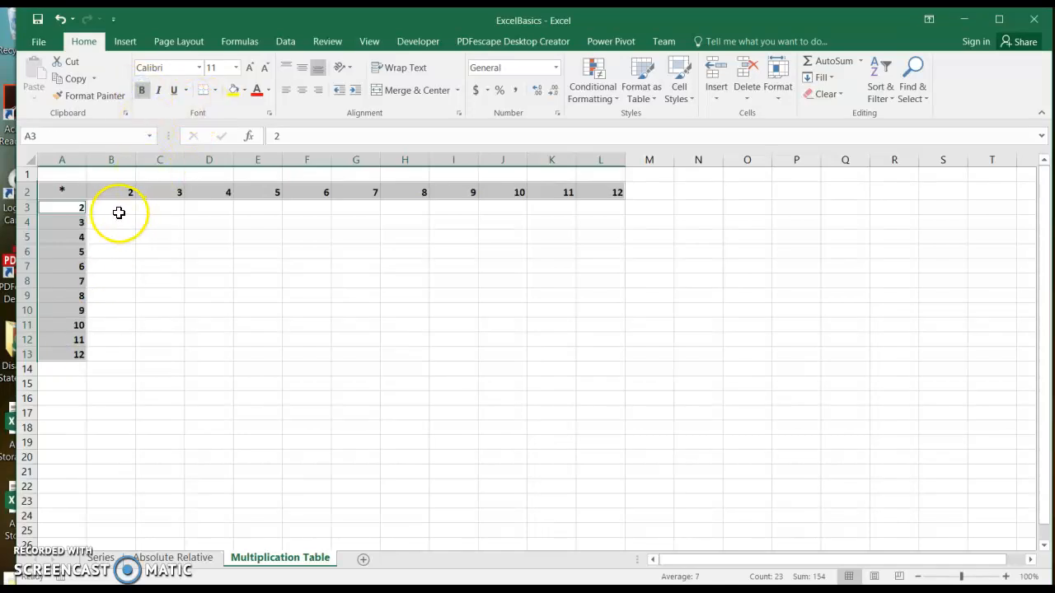
# Step: Enter the formulas =B2*A3 in B3 and =B2*A4 in B4
pyautogui.click(118, 212)
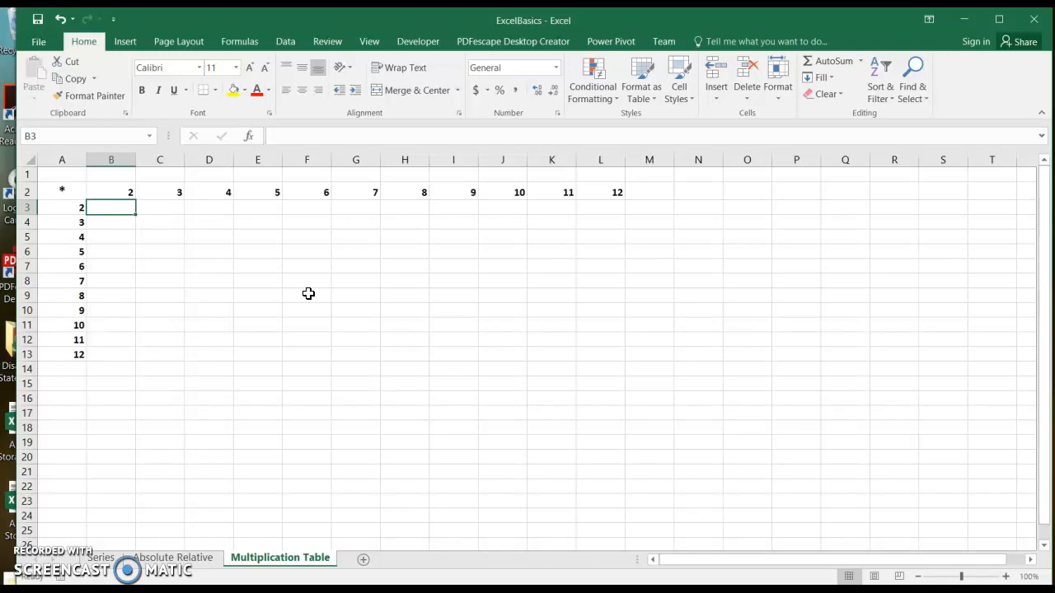
pyautogui.write('=')
pyautogui.click(121, 195)
pyautogui.write('*')
pyautogui.click(51, 205)
pyautogui.press('Return')
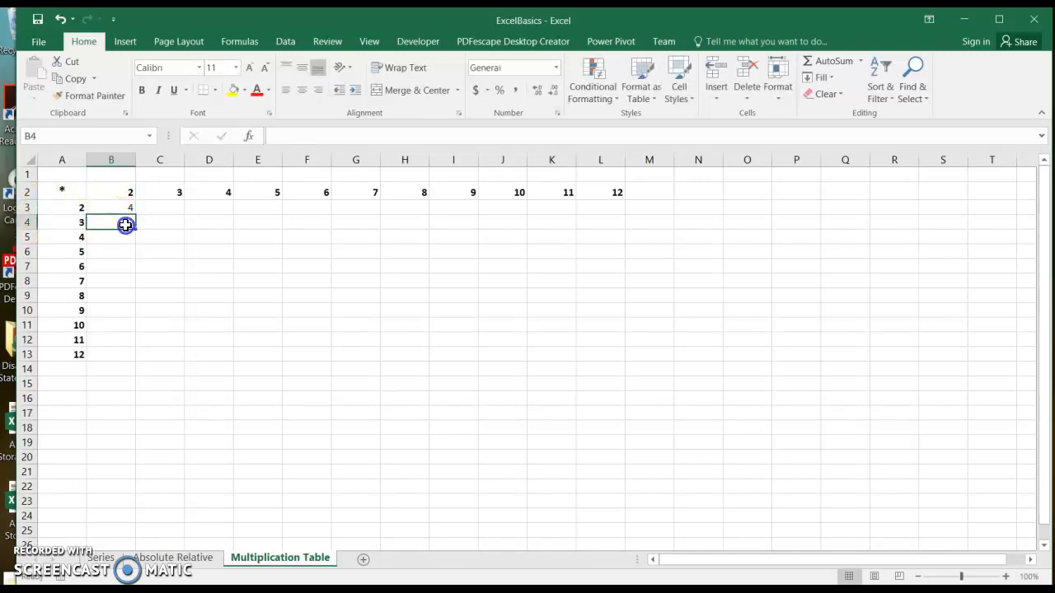
pyautogui.write('=')
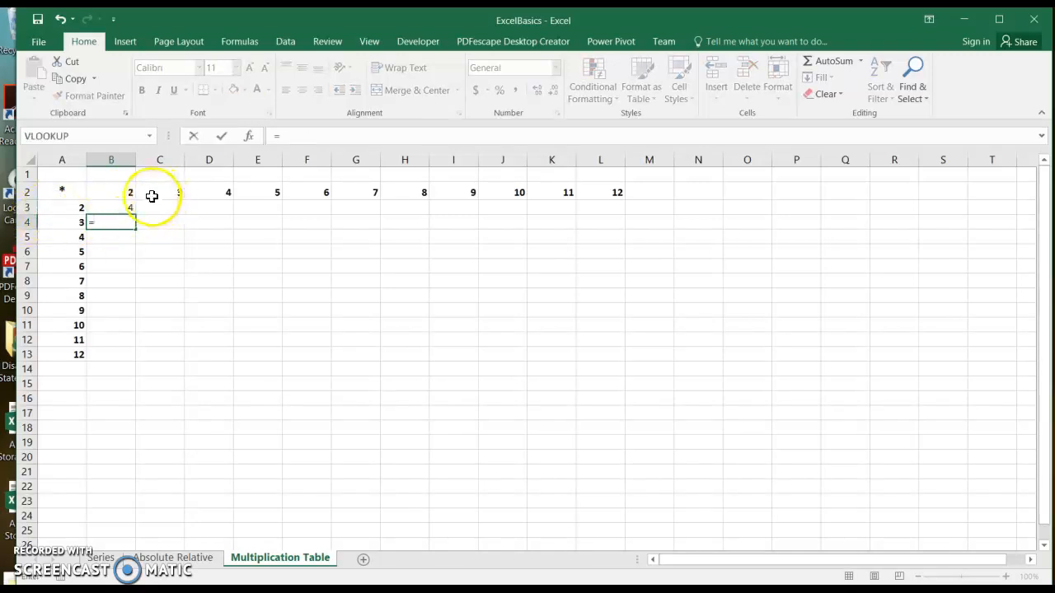
pyautogui.click(125, 190)
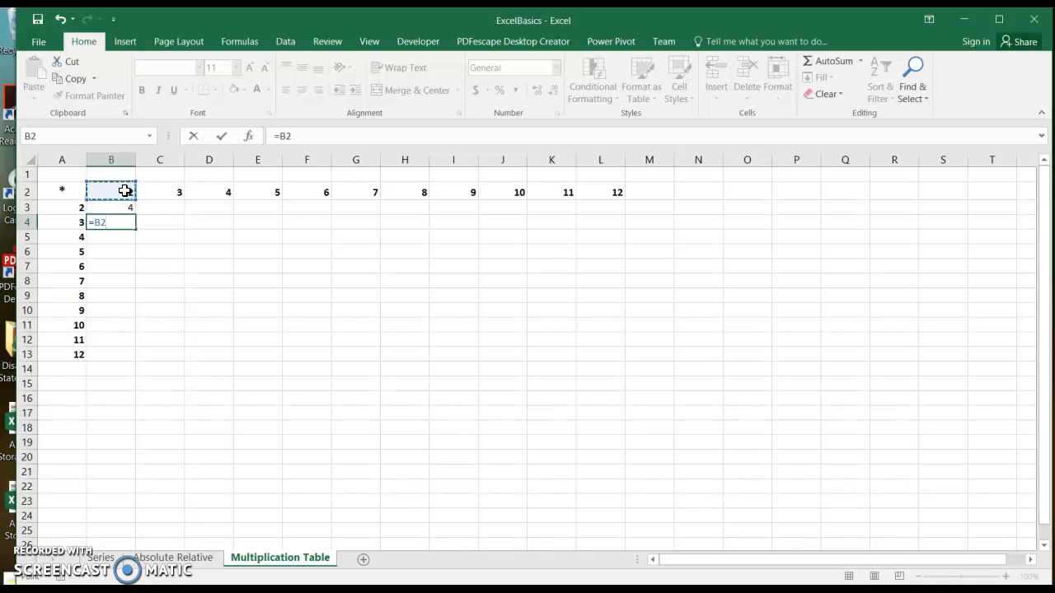
pyautogui.write('*')
pyautogui.click(66, 223)
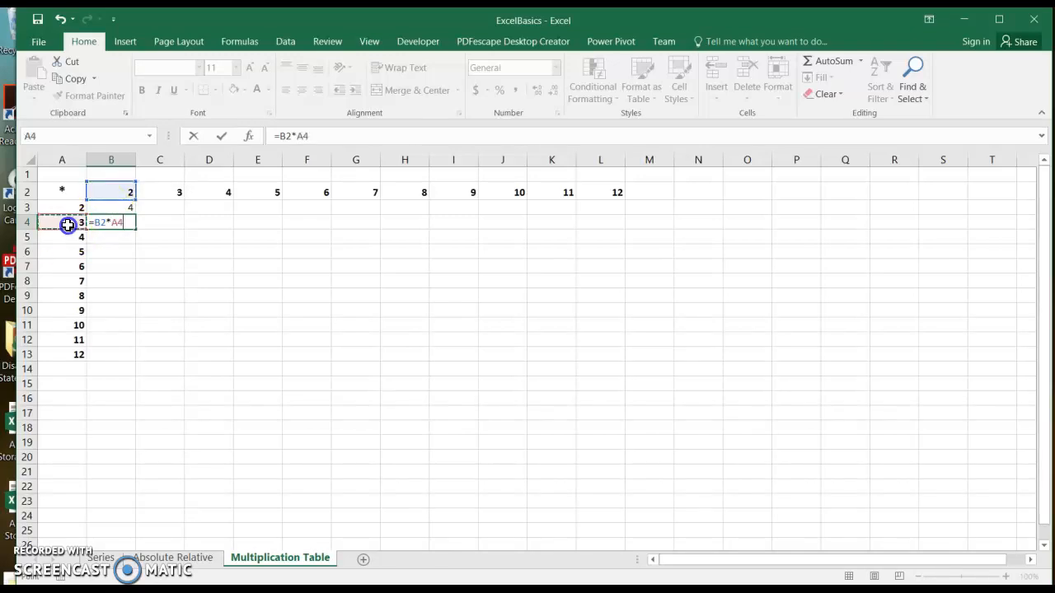
pyautogui.press('Return')
# Step: Enter the formulas =C2*A3 in C3 and =C2*A4 in C4, giving 6 and 9
pyautogui.click(161, 206)
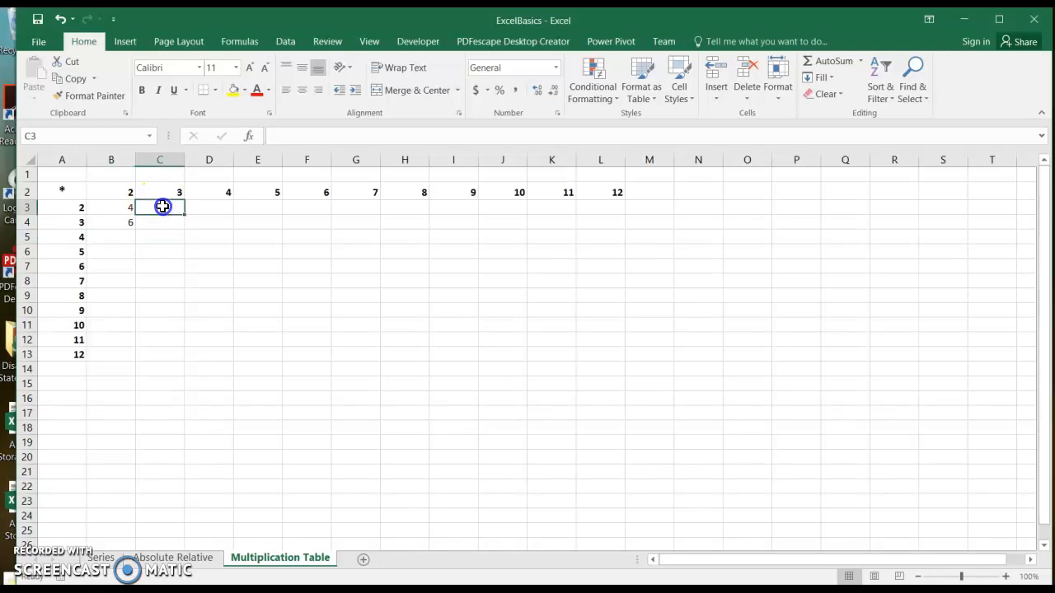
pyautogui.write('=')
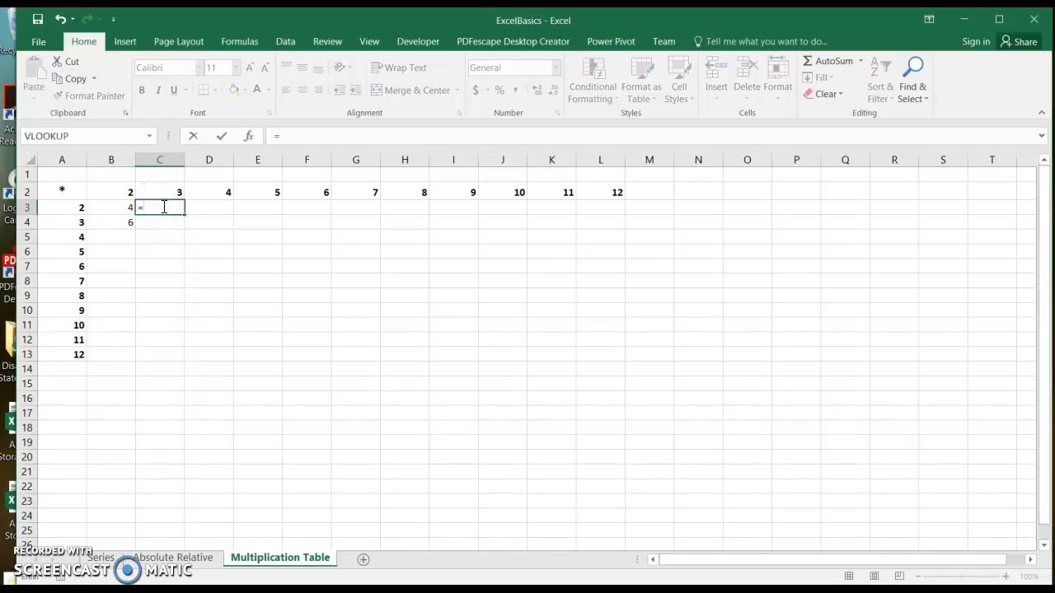
pyautogui.click(171, 191)
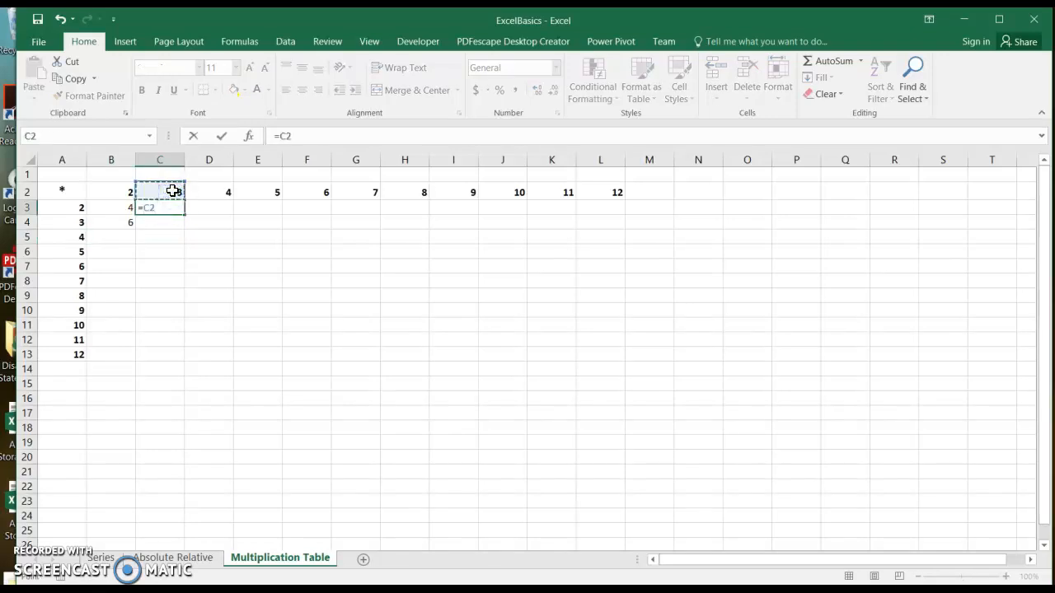
pyautogui.write('*')
pyautogui.click(82, 210)
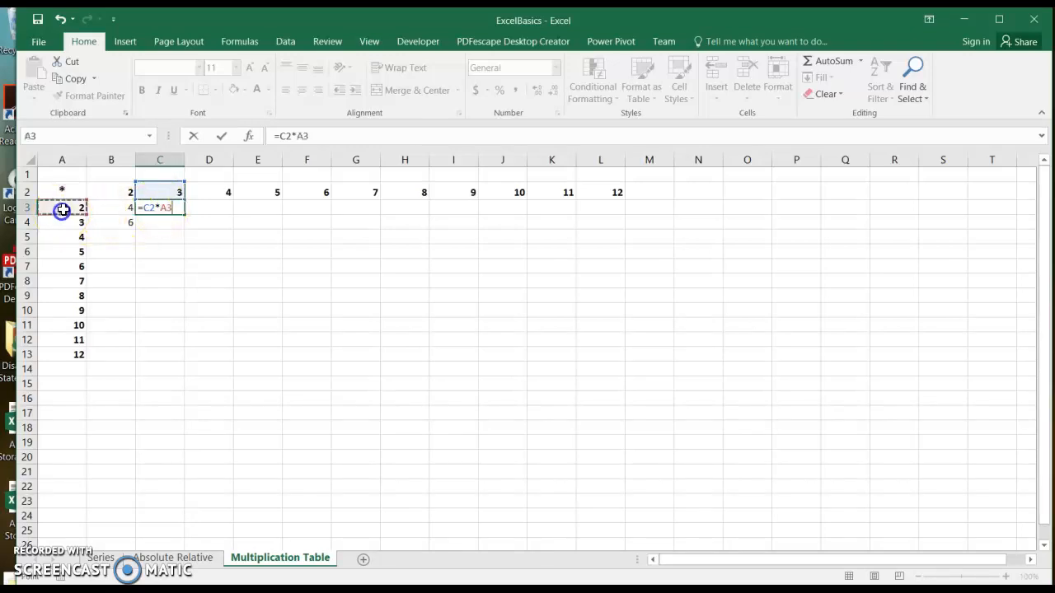
pyautogui.press('Return')
pyautogui.click(174, 221)
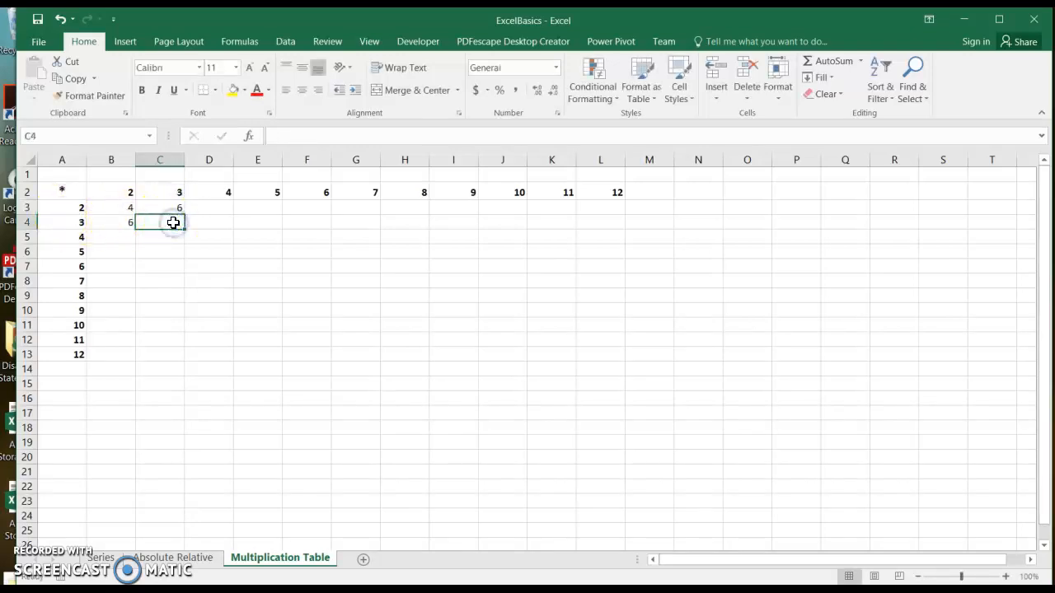
pyautogui.write('=')
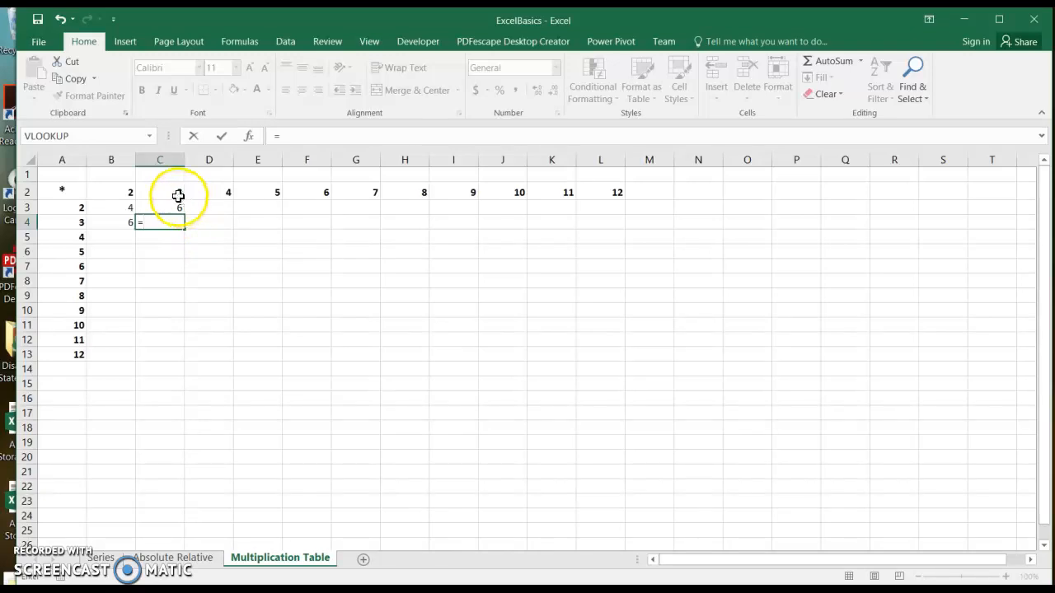
pyautogui.click(174, 190)
pyautogui.write('*')
pyautogui.click(75, 223)
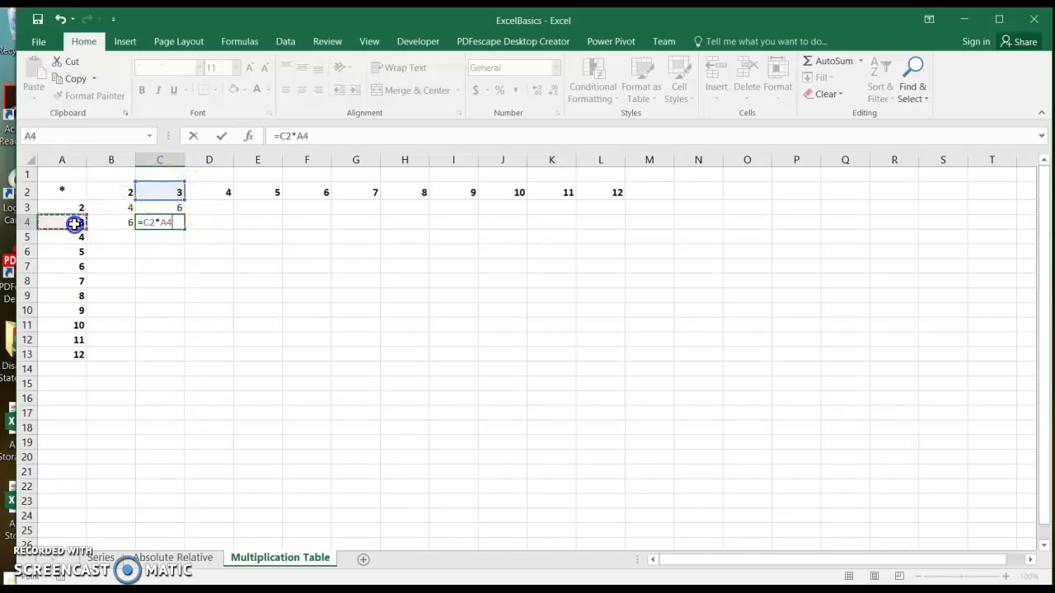
pyautogui.press('Return')
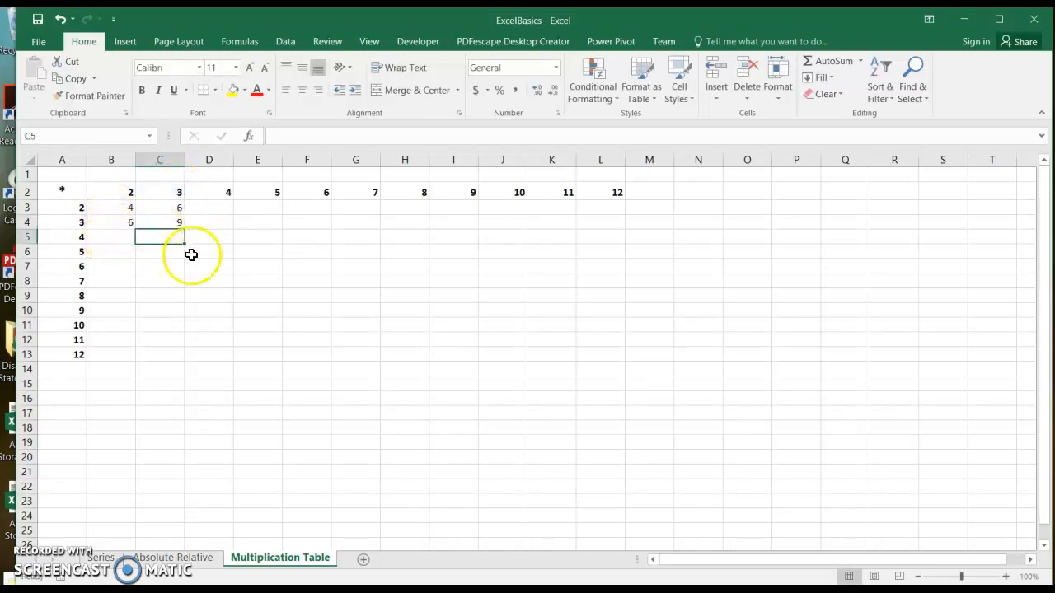
pyautogui.click(197, 259)
# Step: Show formulas with Ctrl+` and inspect the formulas in B3 and C4
pyautogui.hotkey('ctrl', '`')
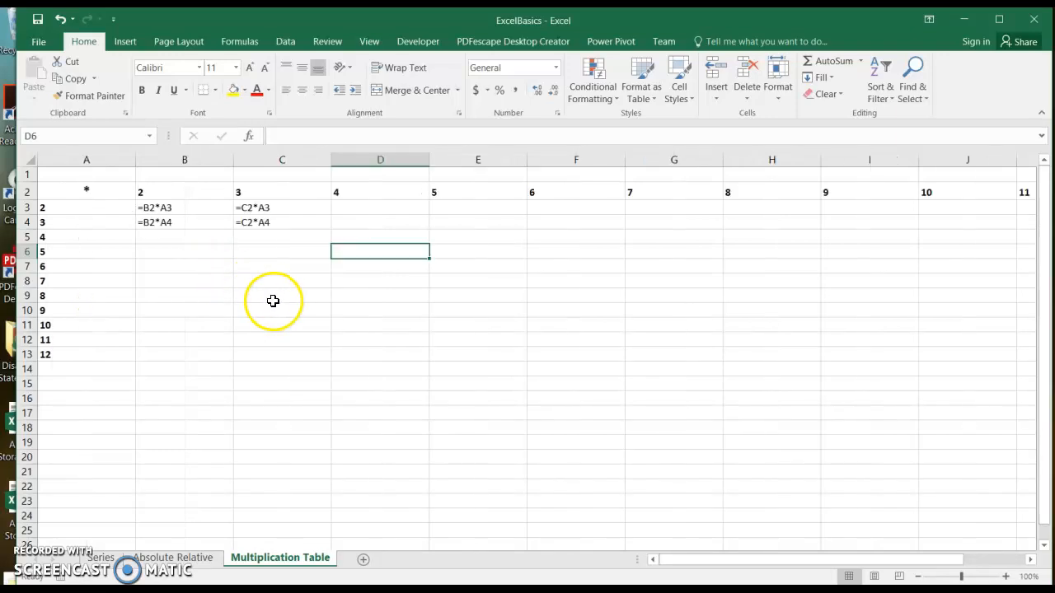
pyautogui.click(170, 207)
pyautogui.click(174, 232)
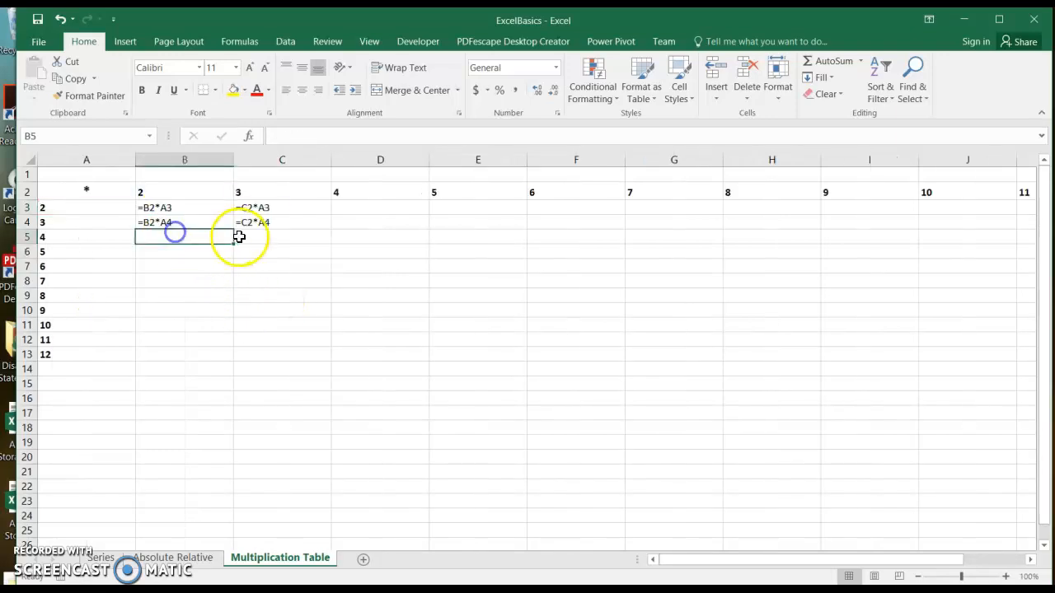
pyautogui.click(264, 224)
pyautogui.click(302, 242)
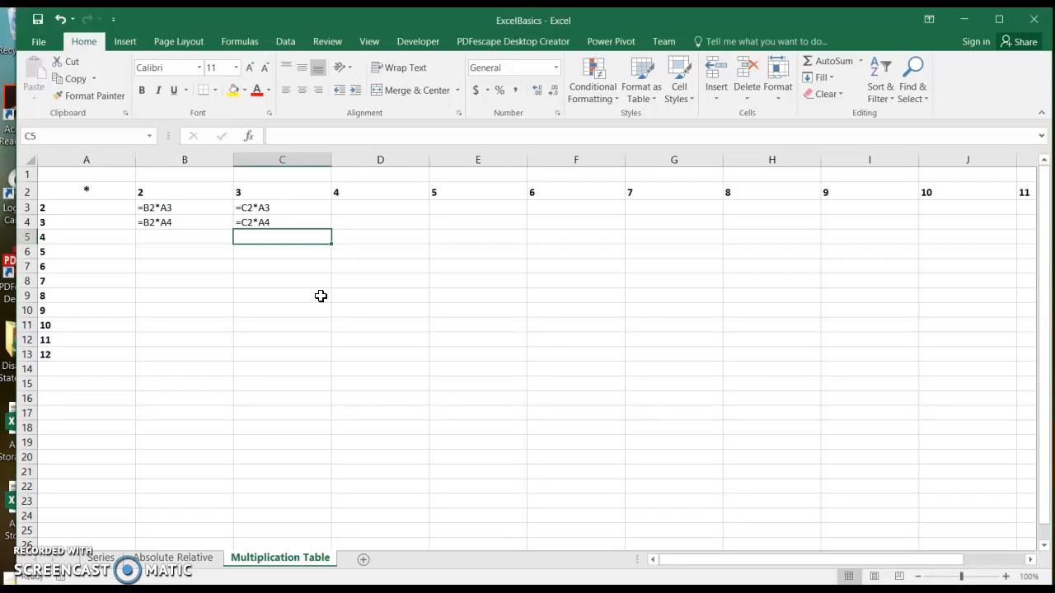
# Step: Compare with the absolute-reference formula in C4 of the Absolute Relative sheet, then recheck B3
pyautogui.click(170, 557)
pyautogui.click(161, 216)
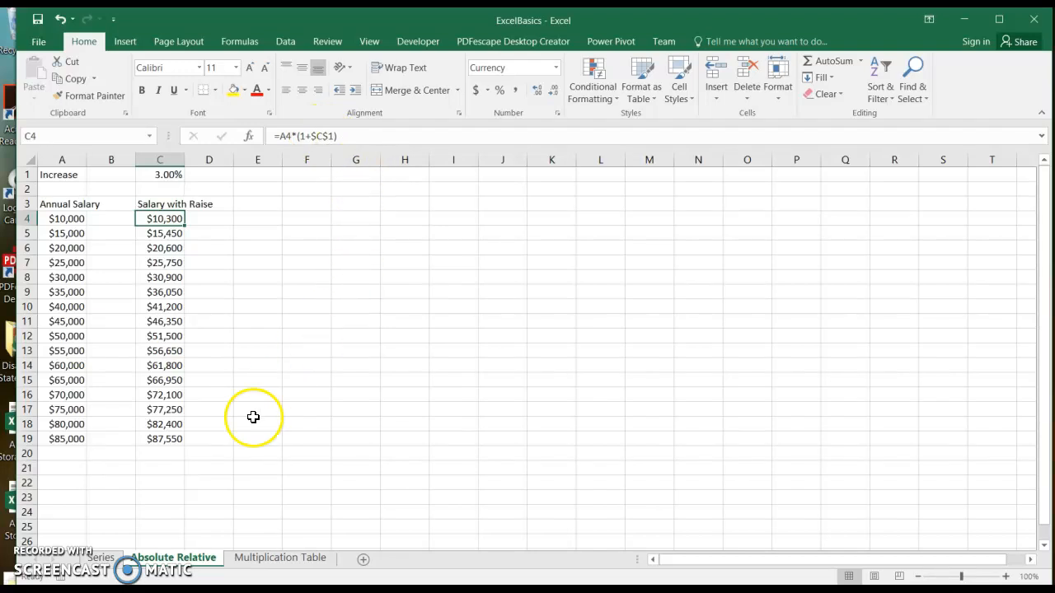
pyautogui.click(304, 559)
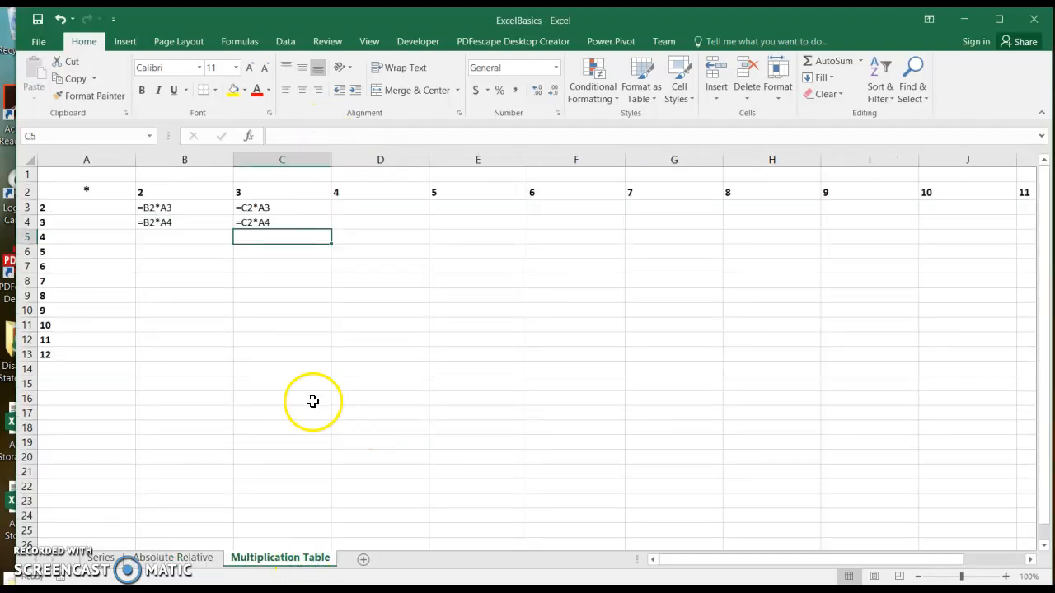
pyautogui.click(148, 207)
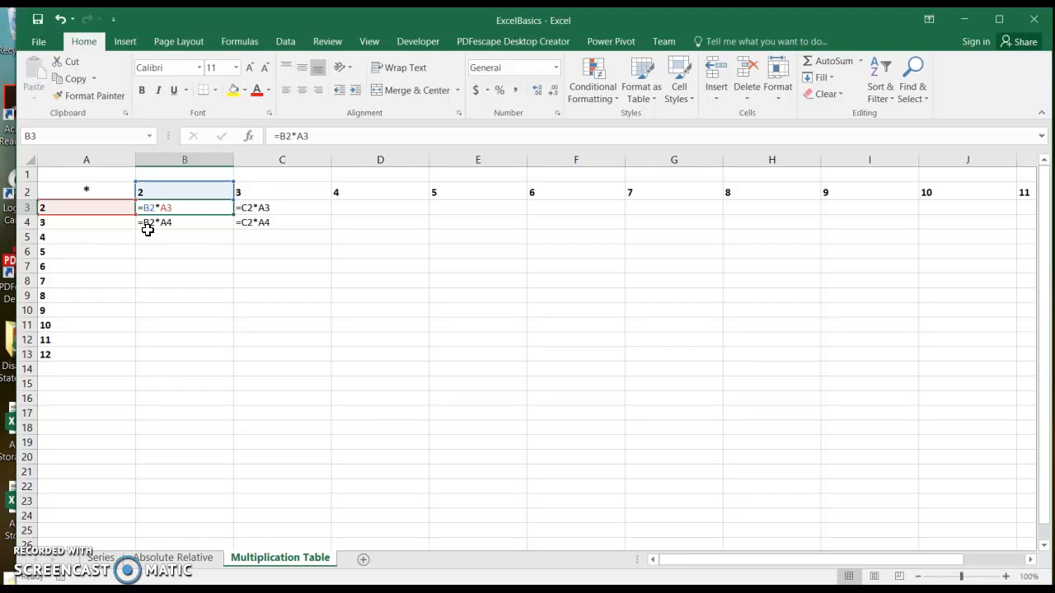
pyautogui.hotkey('ctrl', '`')
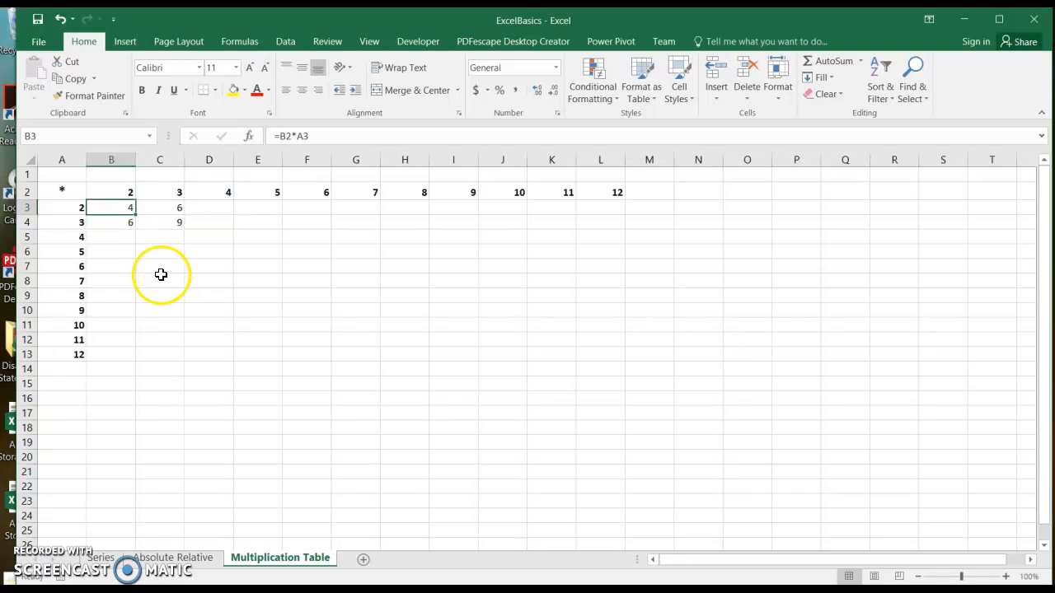
pyautogui.click(160, 279)
pyautogui.moveTo(137, 214); pyautogui.dragTo(629, 302)
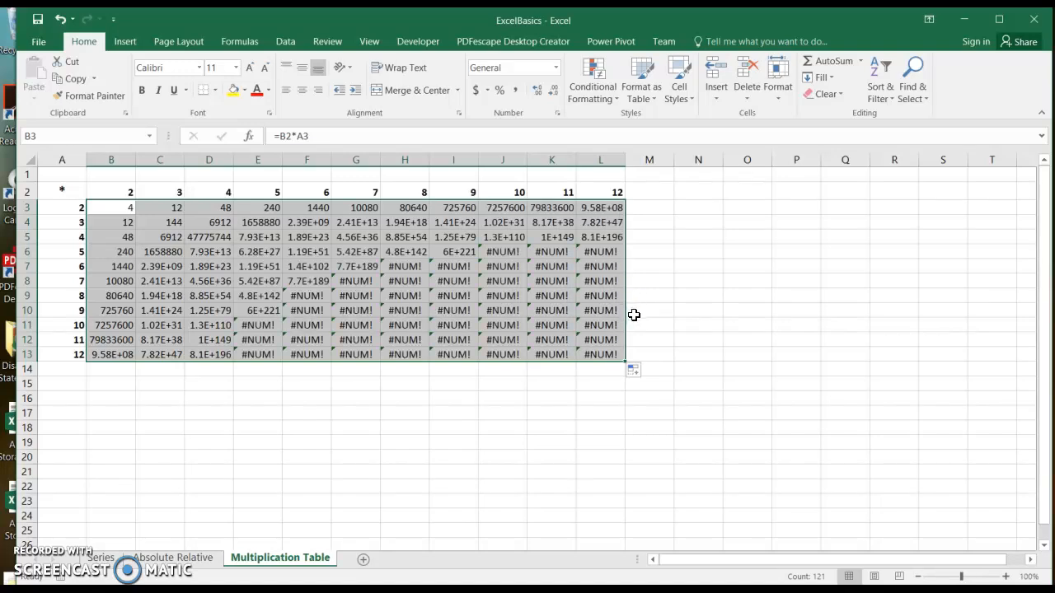
pyautogui.hotkey('ctrl', 'z')
pyautogui.hotkey('ctrl', 'z')
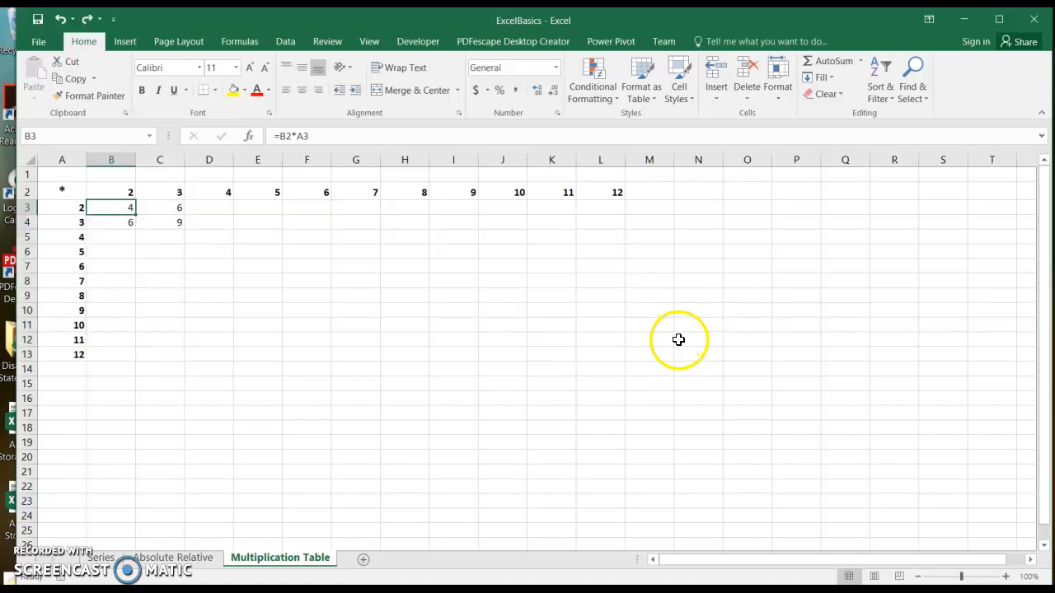
pyautogui.click(544, 379)
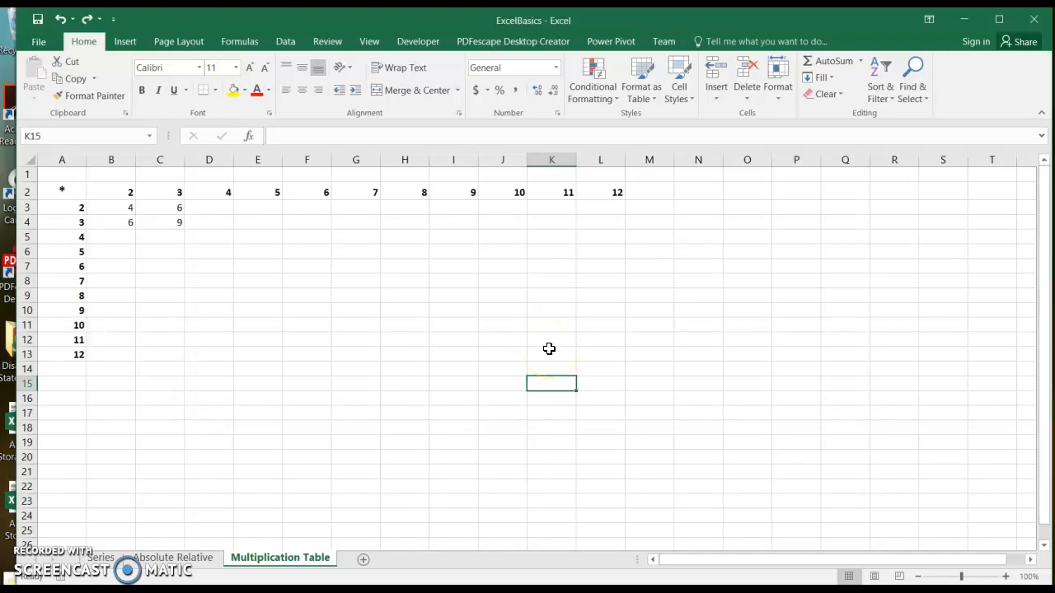
# Step: Fill the row 2 and column A header cells dark blue, then select columns B through L
pyautogui.moveTo(60, 191); pyautogui.dragTo(607, 192)
pyautogui.moveTo(65, 206); pyautogui.dragTo(53, 356)
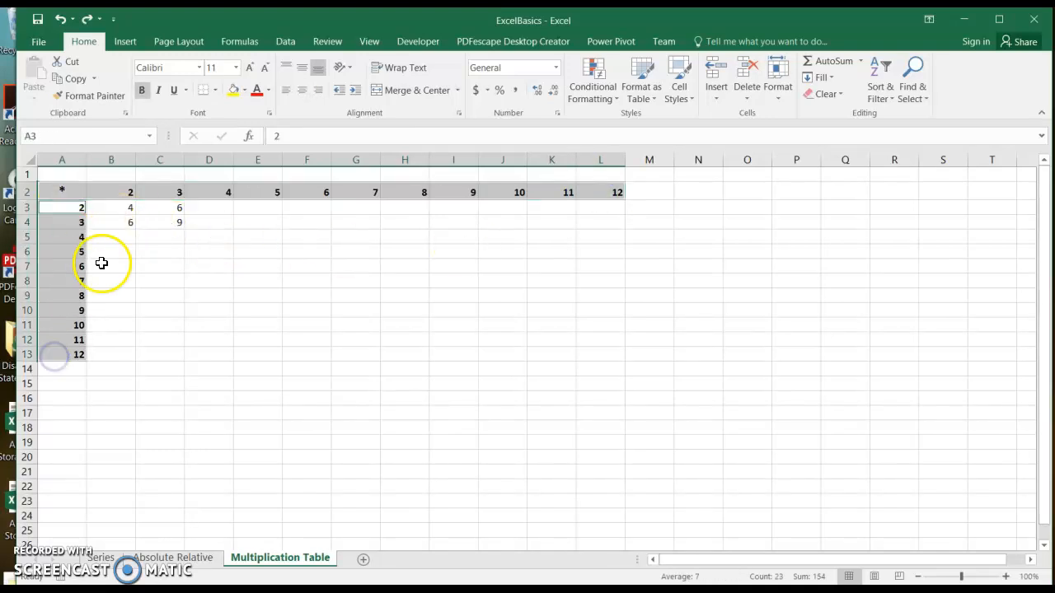
pyautogui.click(245, 91)
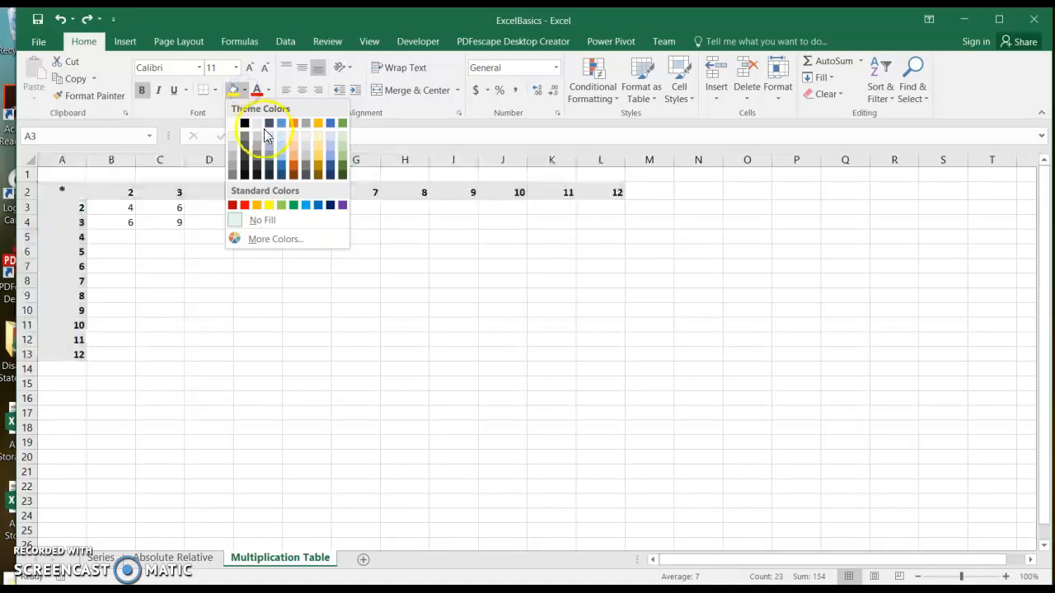
pyautogui.click(330, 164)
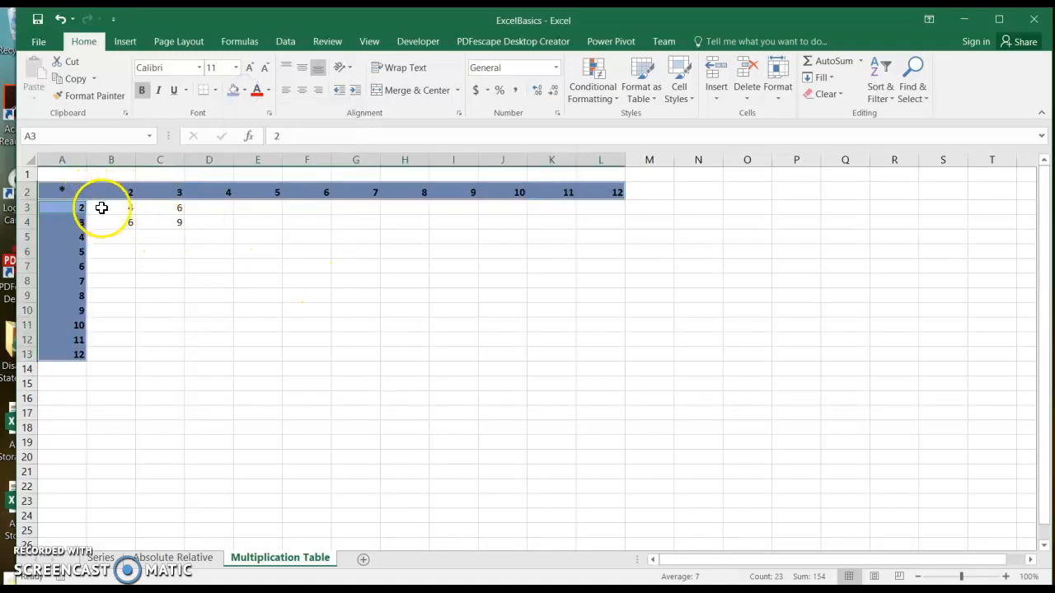
pyautogui.click(106, 161)
pyautogui.moveTo(106, 163); pyautogui.dragTo(601, 165)
# Step: Narrow columns B–L and give the whole table A2:L13 a thick outline border
pyautogui.click(596, 309)
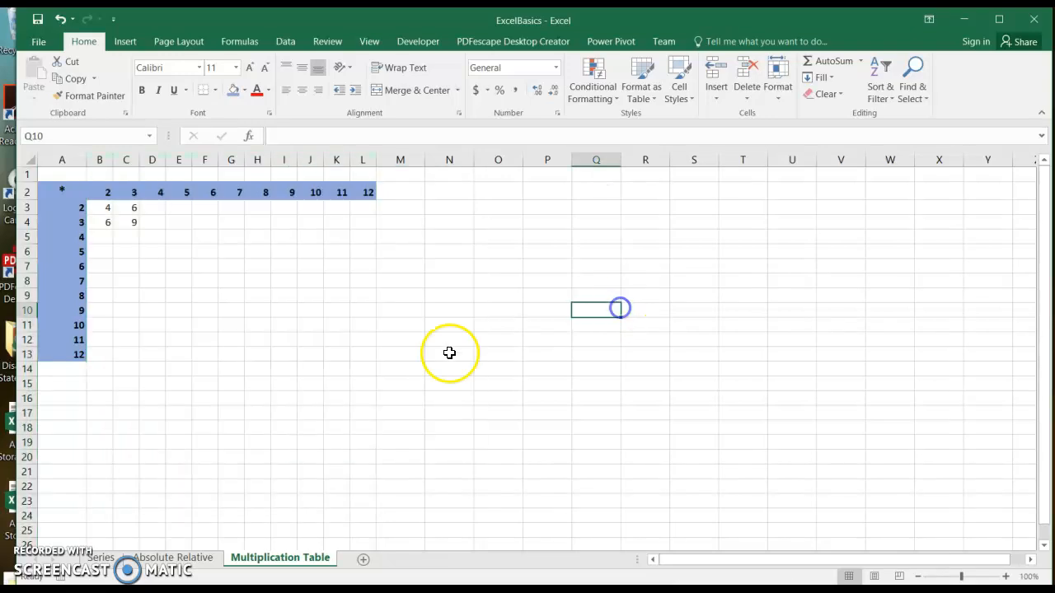
pyautogui.moveTo(51, 195); pyautogui.dragTo(356, 360)
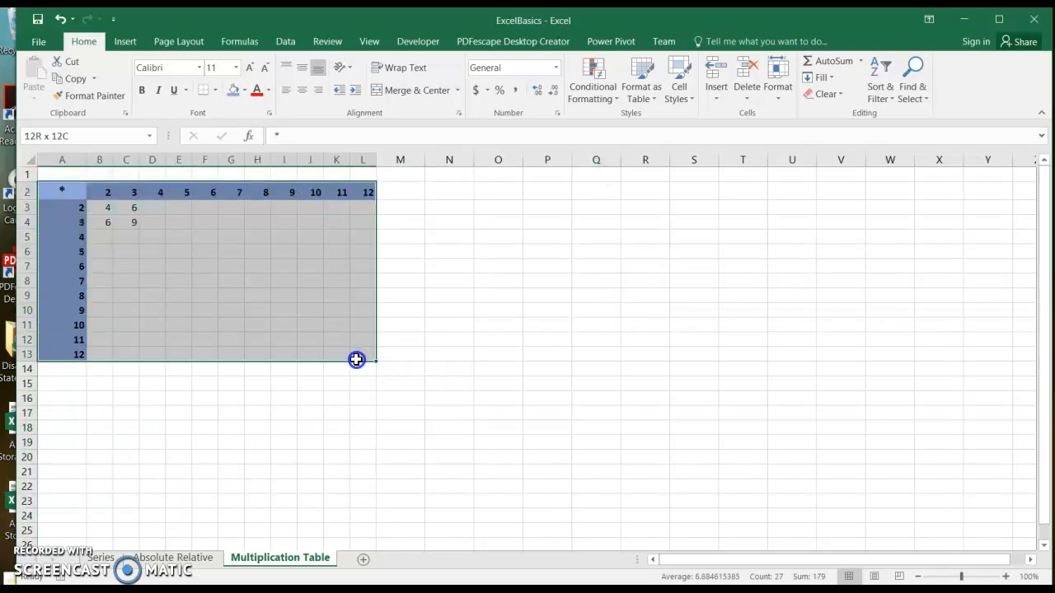
pyautogui.rightClick(356, 360)
pyautogui.click(410, 278)
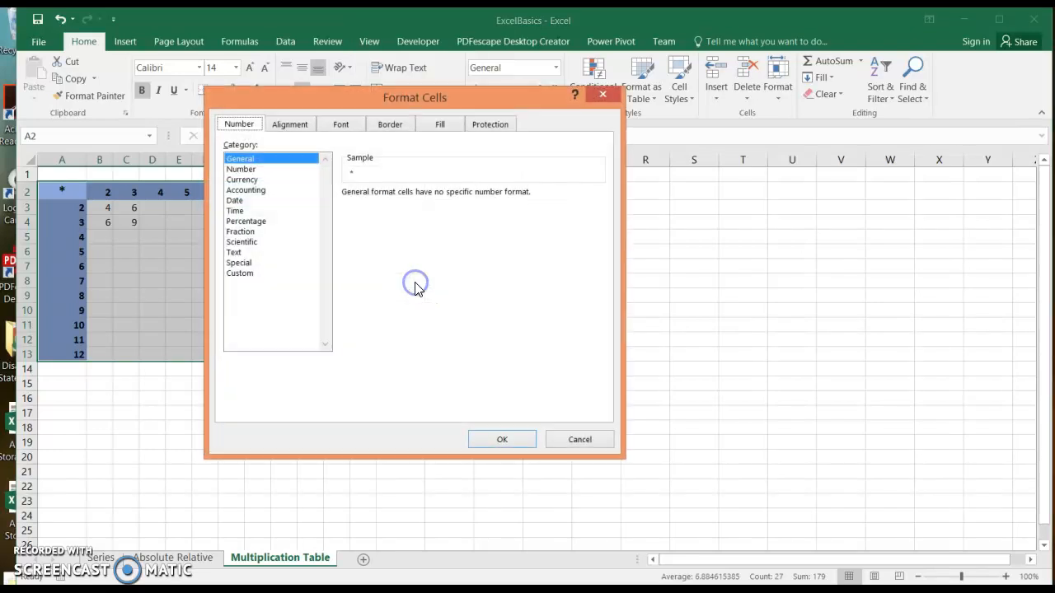
pyautogui.click(393, 126)
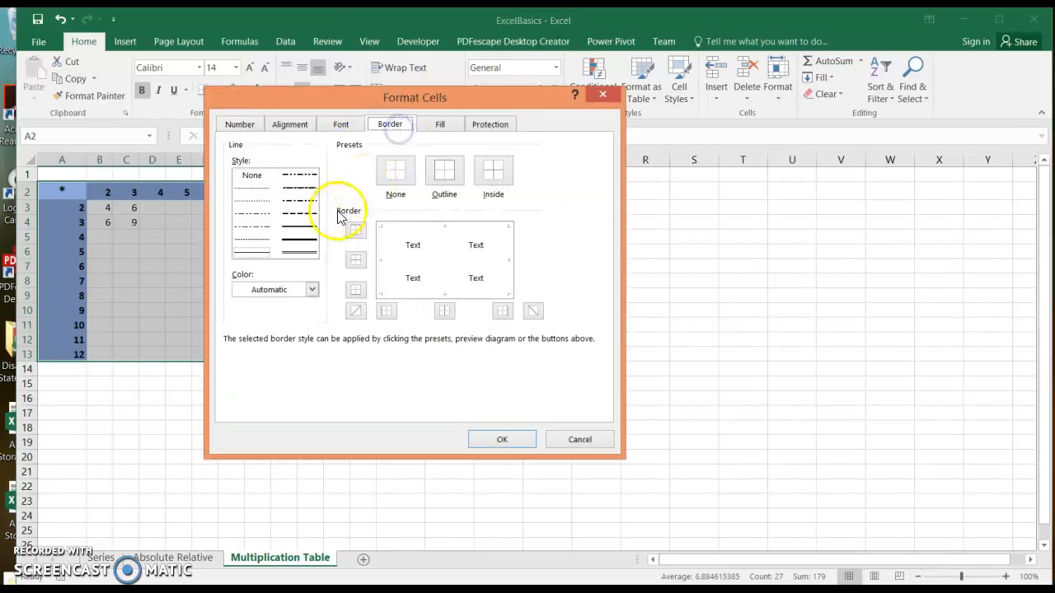
pyautogui.click(300, 240)
pyautogui.click(445, 172)
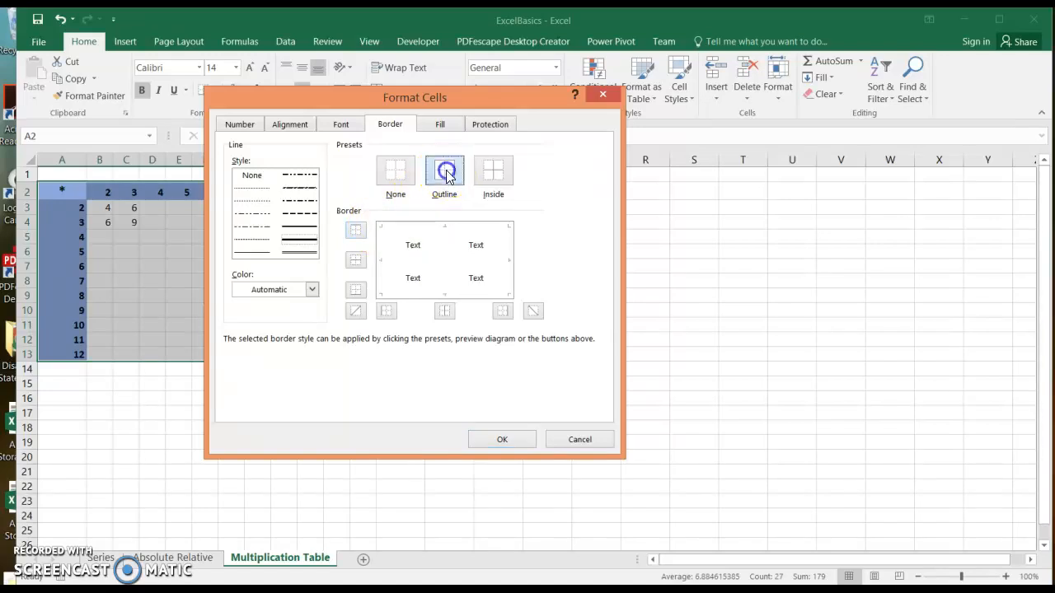
pyautogui.click(494, 439)
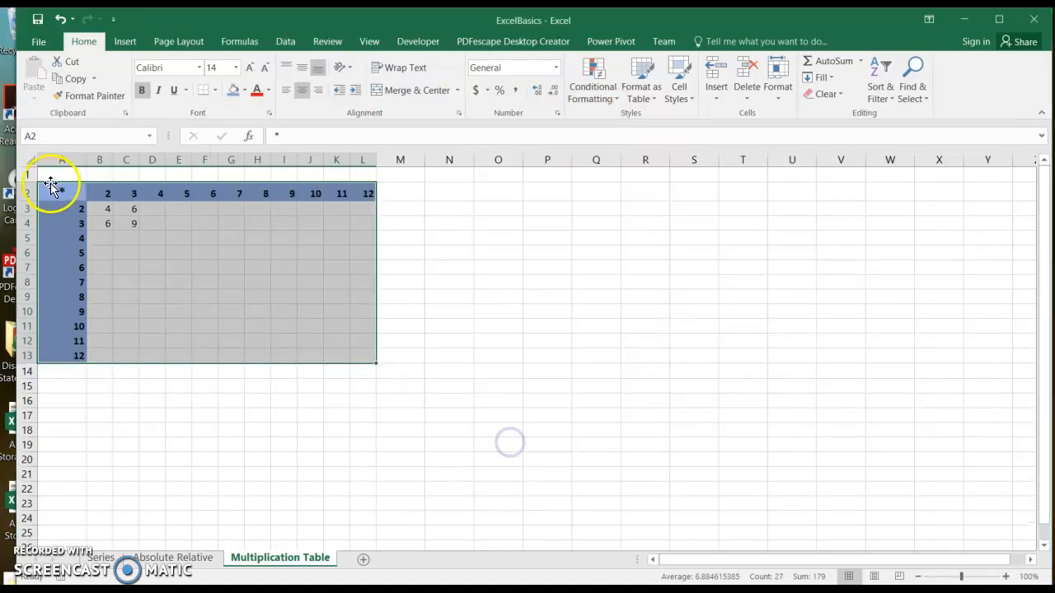
pyautogui.moveTo(99, 208); pyautogui.dragTo(355, 360)
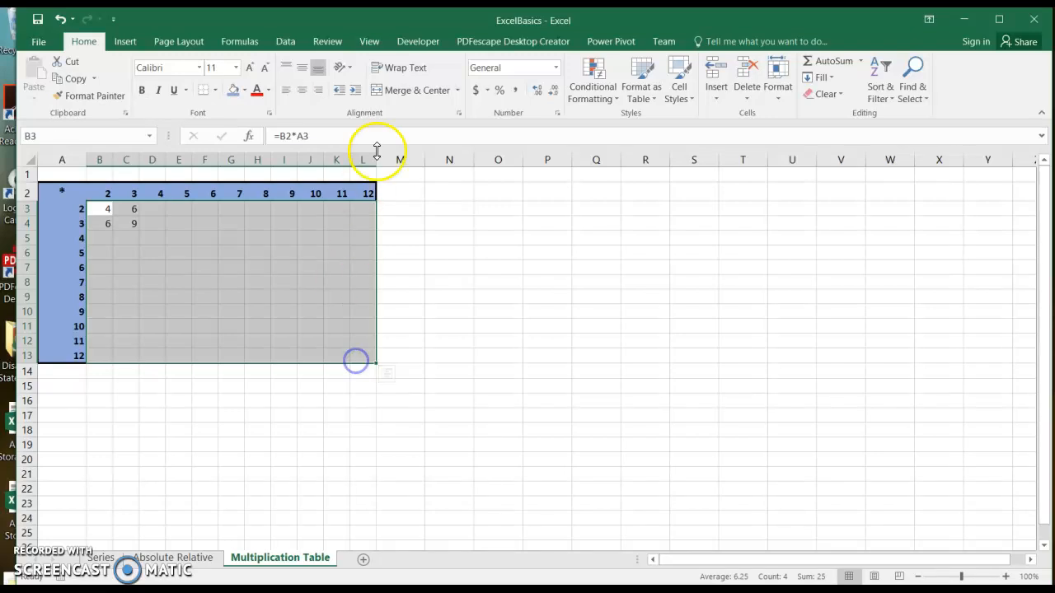
# Step: Give B3:L13 a thick outline plus inside horizontal and vertical gridlines
pyautogui.rightClick(316, 272)
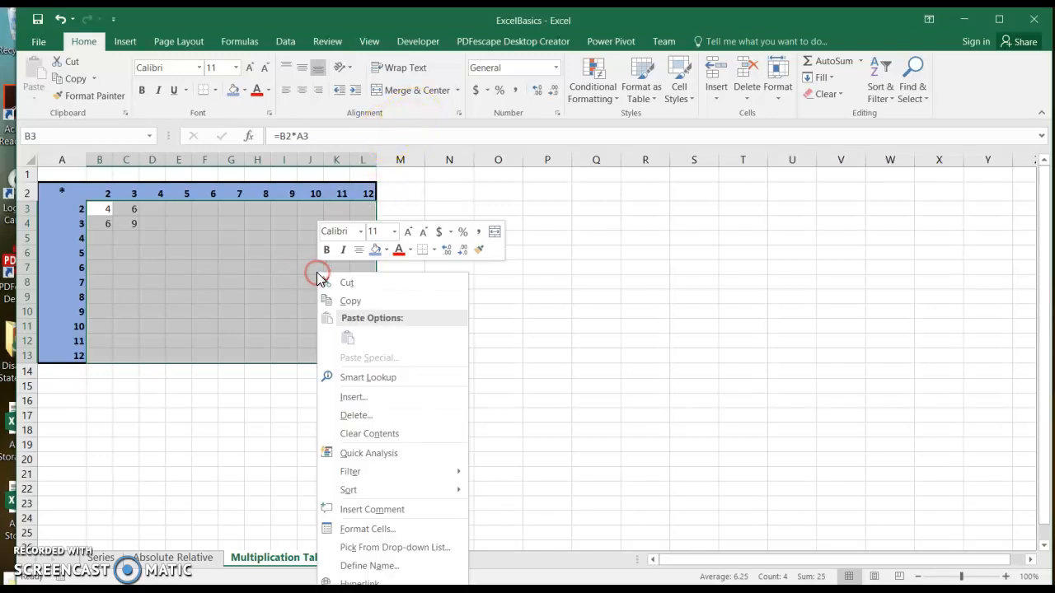
pyautogui.click(368, 524)
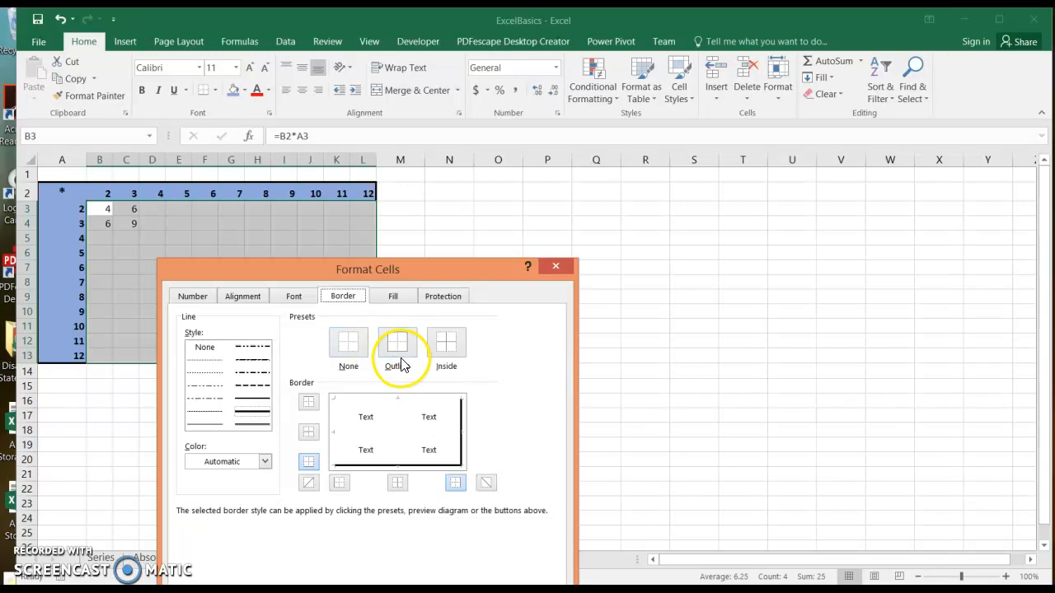
pyautogui.click(258, 411)
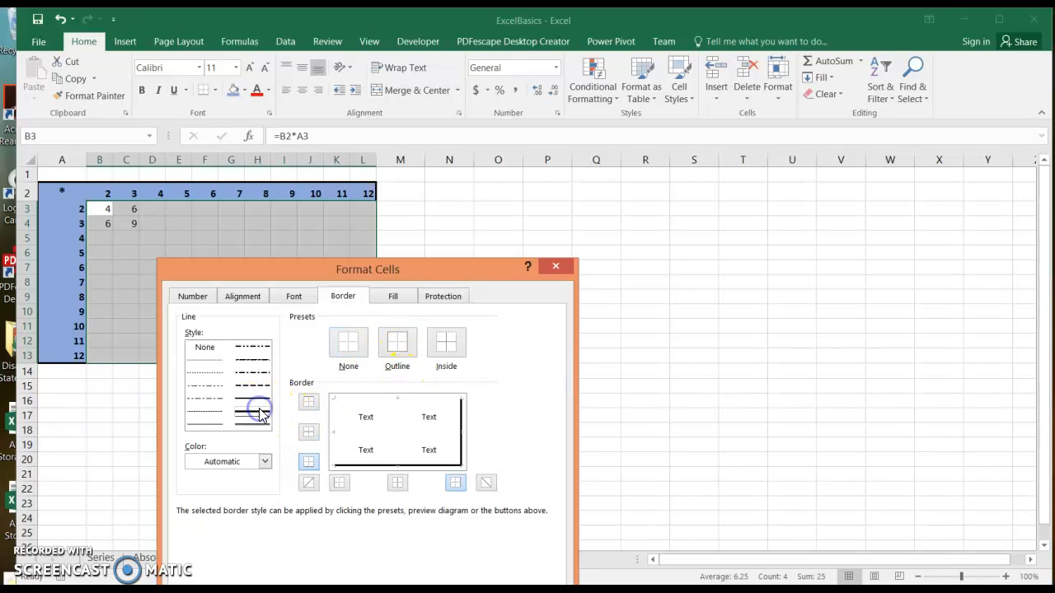
pyautogui.click(400, 346)
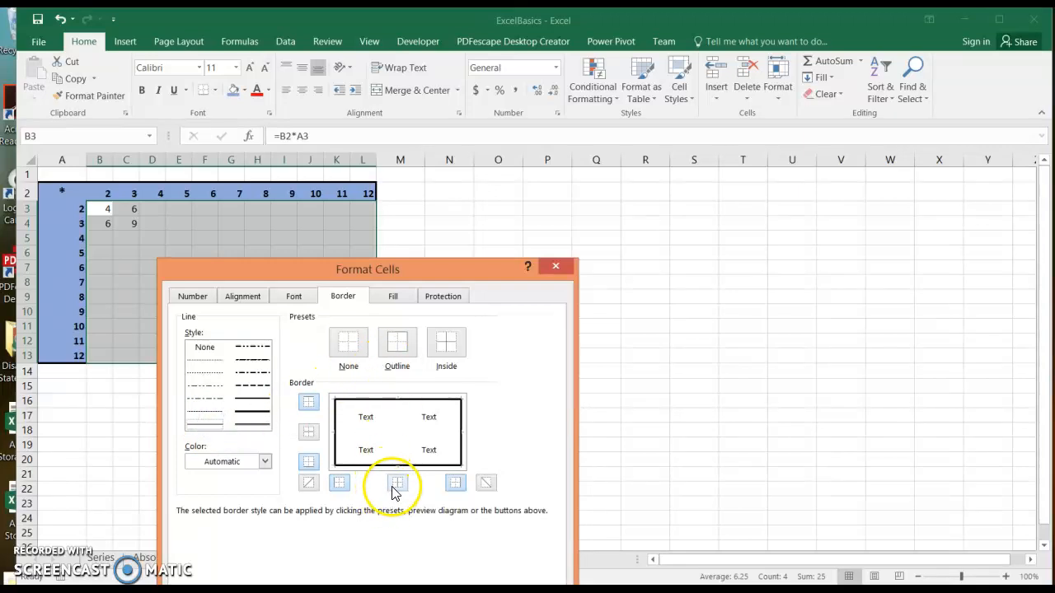
pyautogui.click(308, 431)
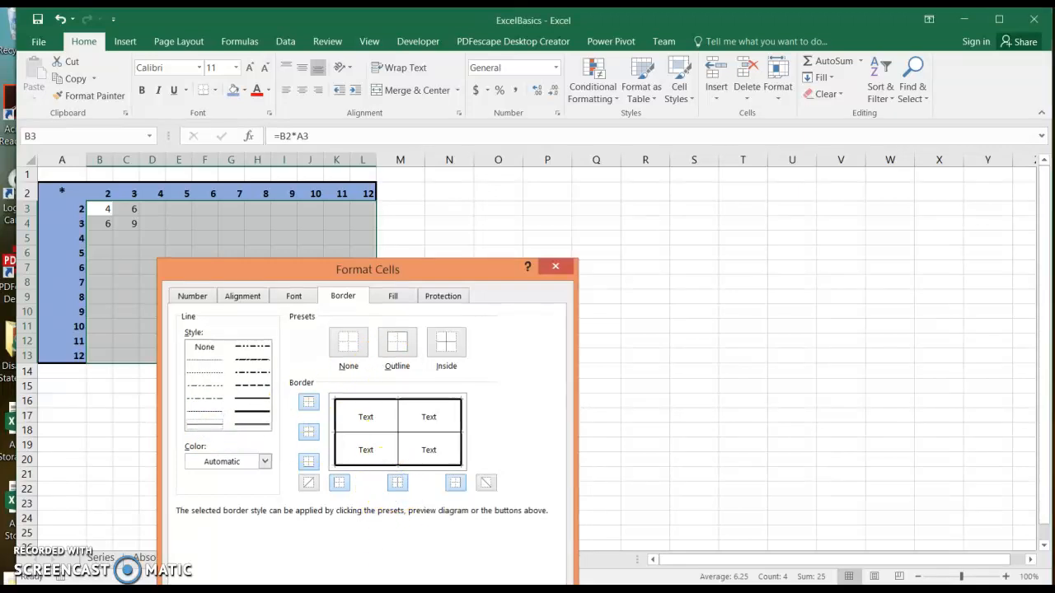
pyautogui.press('Return')
pyautogui.click(498, 356)
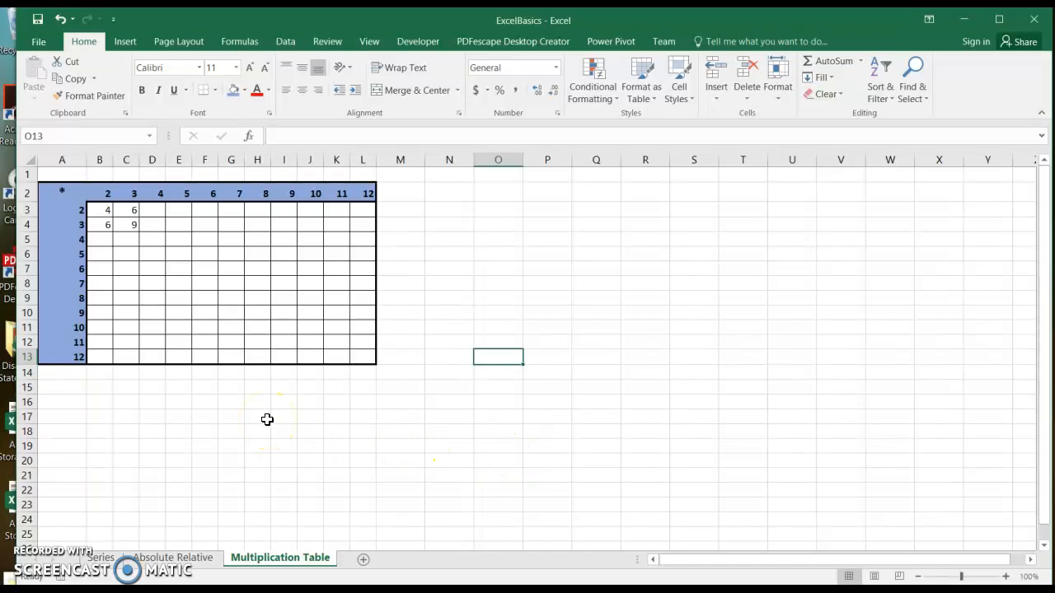
pyautogui.click(361, 360)
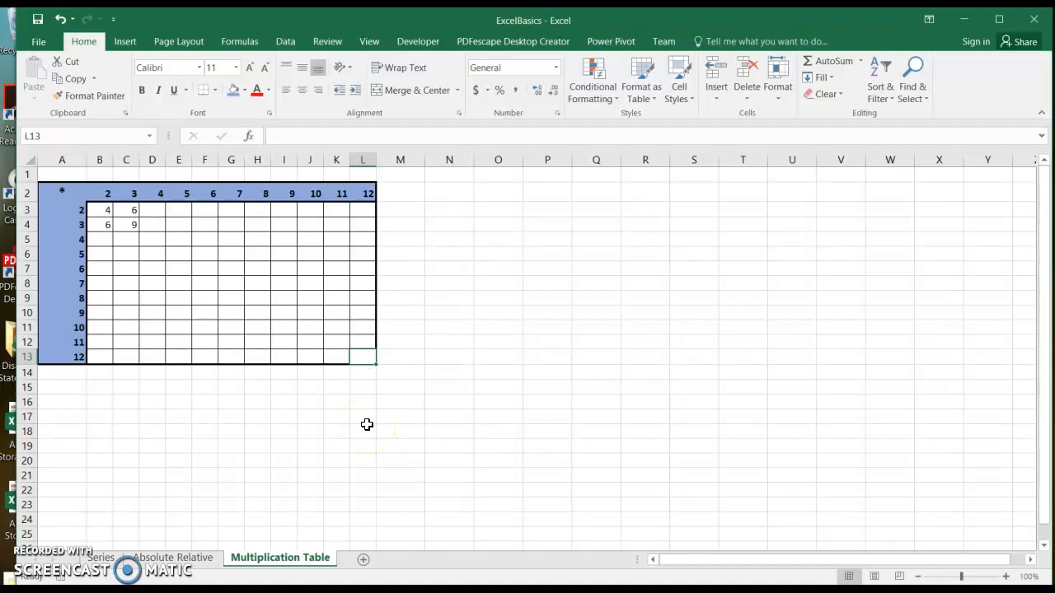